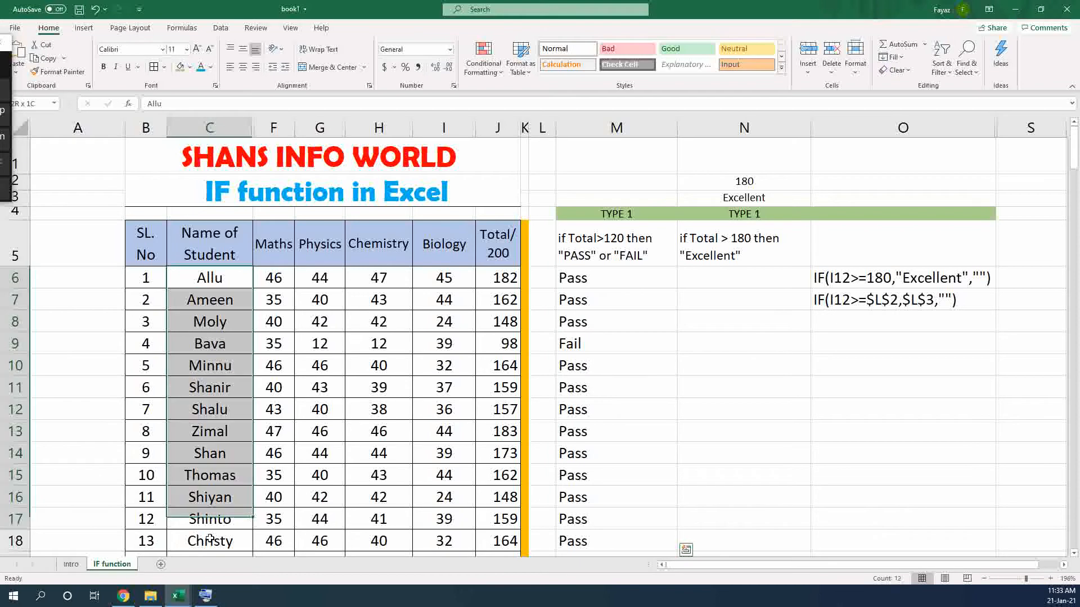
# Clear the existing pass/fail results from M6:M18 in the TYPE 1 column.
pyautogui.moveTo(275, 284); pyautogui.dragTo(408, 519)
pyautogui.moveTo(495, 278); pyautogui.dragTo(498, 497)
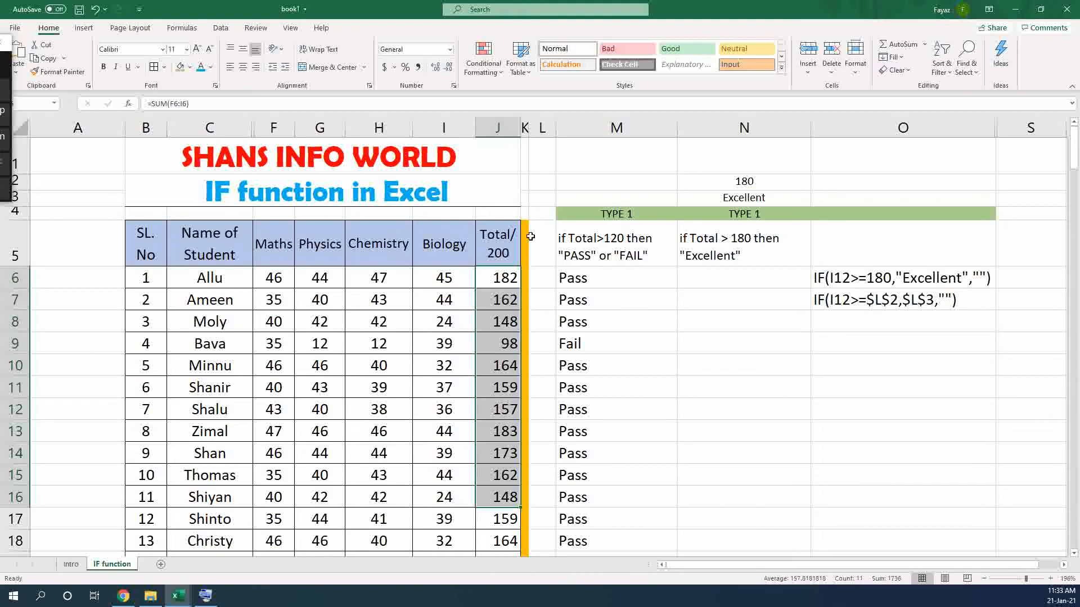
pyautogui.moveTo(605, 276); pyautogui.dragTo(573, 542)
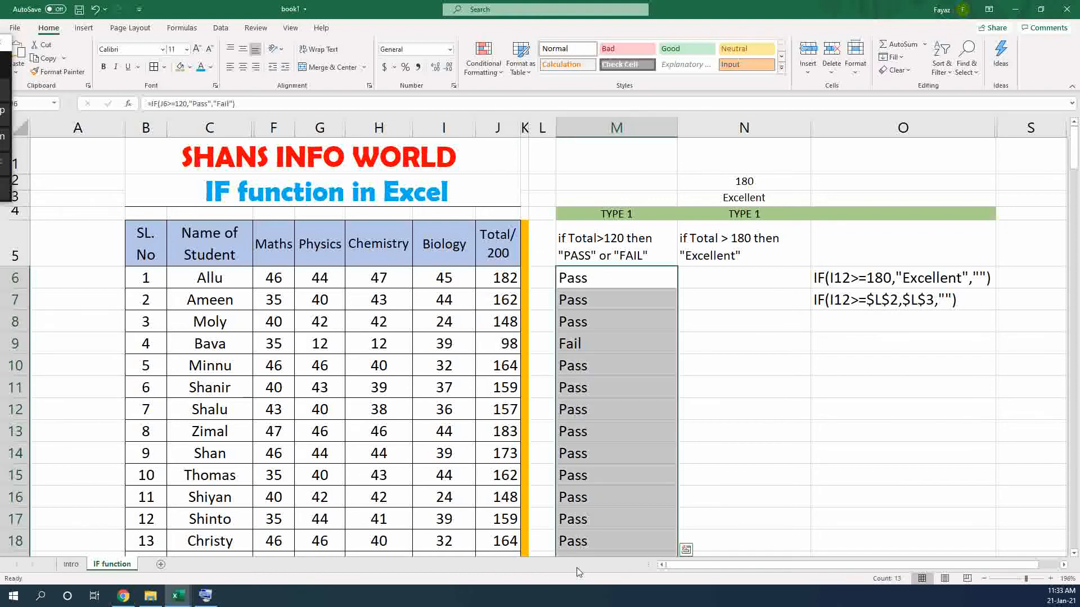
pyautogui.press('Delete')
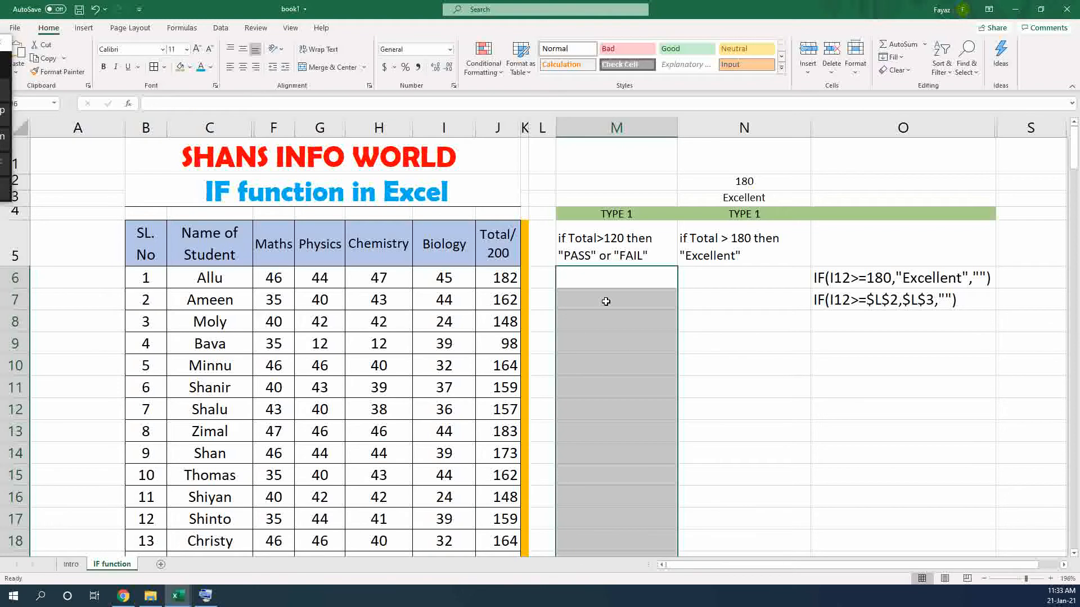
# Enter the formula =IF(J6>=120,"PASS","FAIL") in cell M6 to grade the first student's total.
pyautogui.click(610, 278)
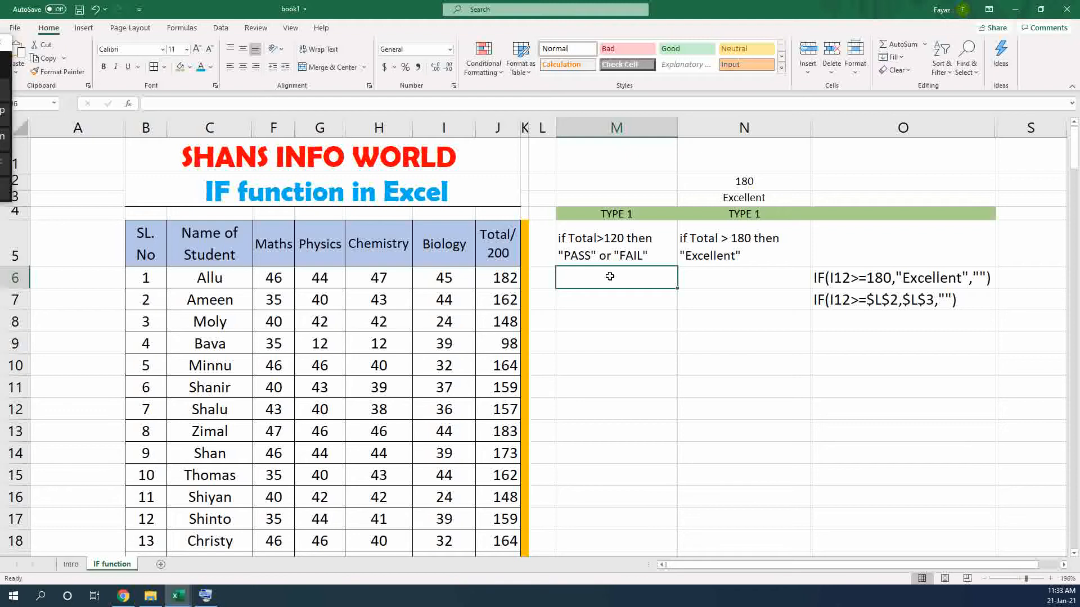
pyautogui.write('=')
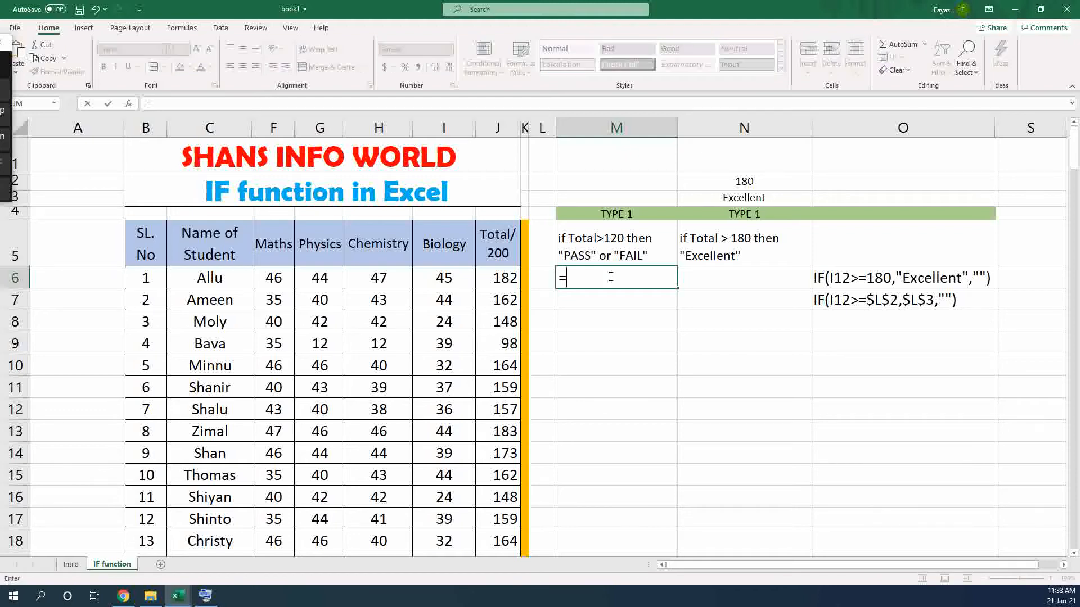
pyautogui.write('if')
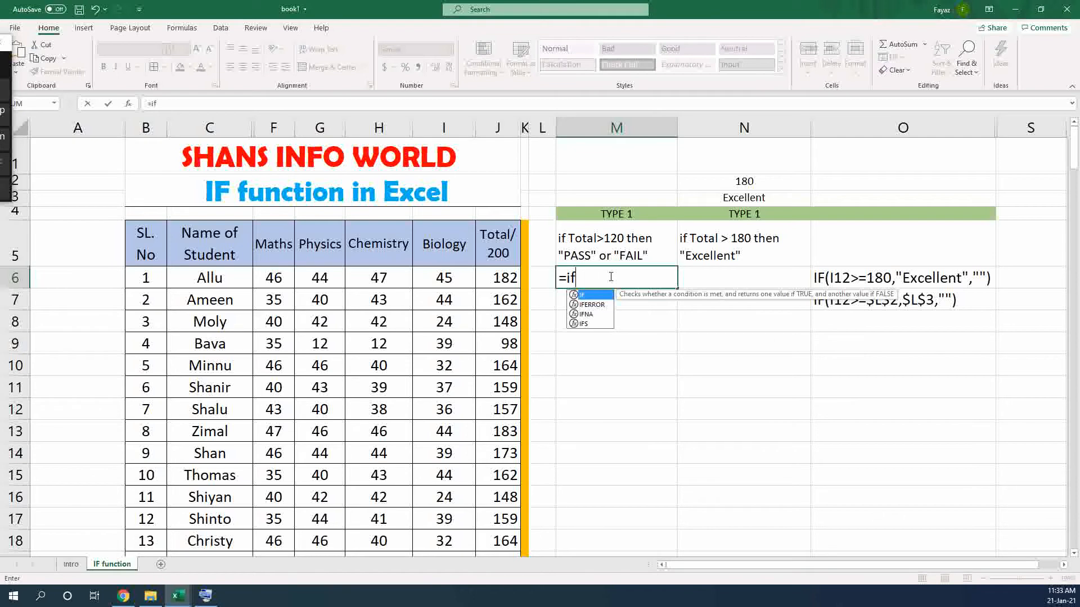
pyautogui.doubleClick(592, 295)
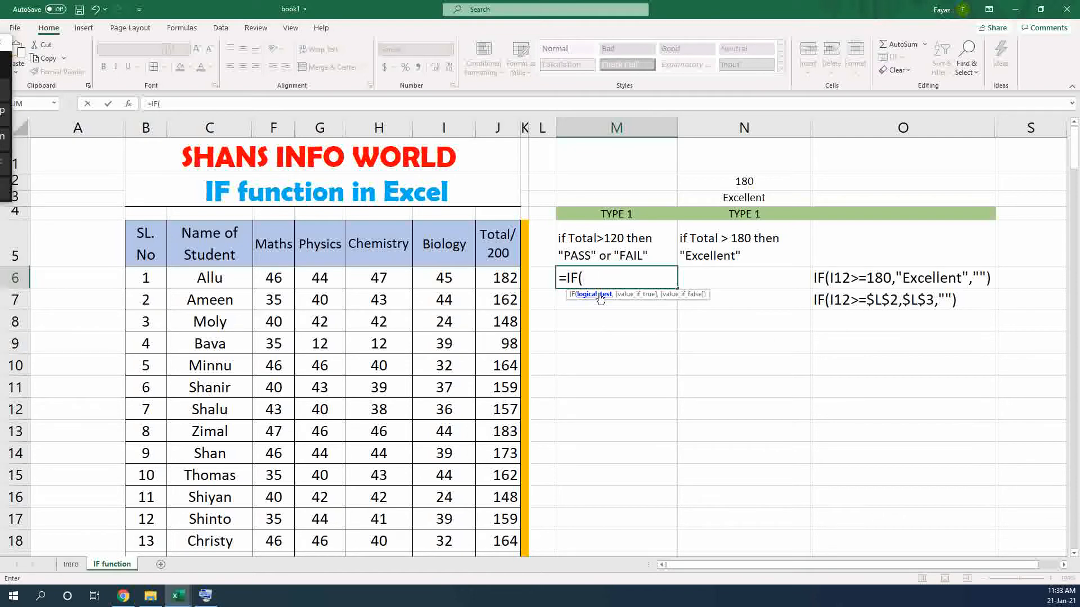
pyautogui.click(500, 279)
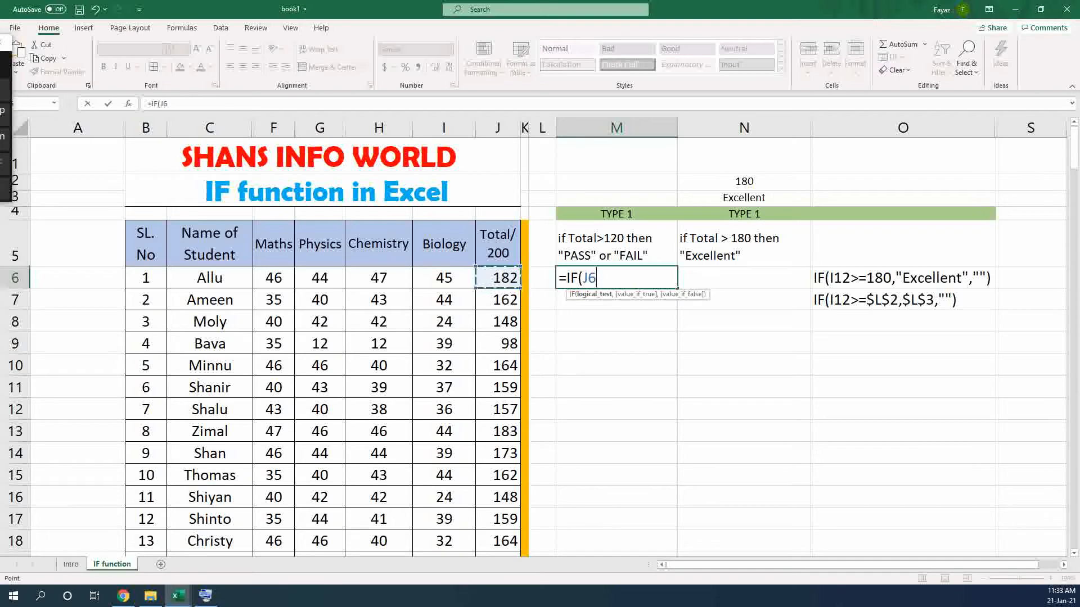
pyautogui.write('>=120,')
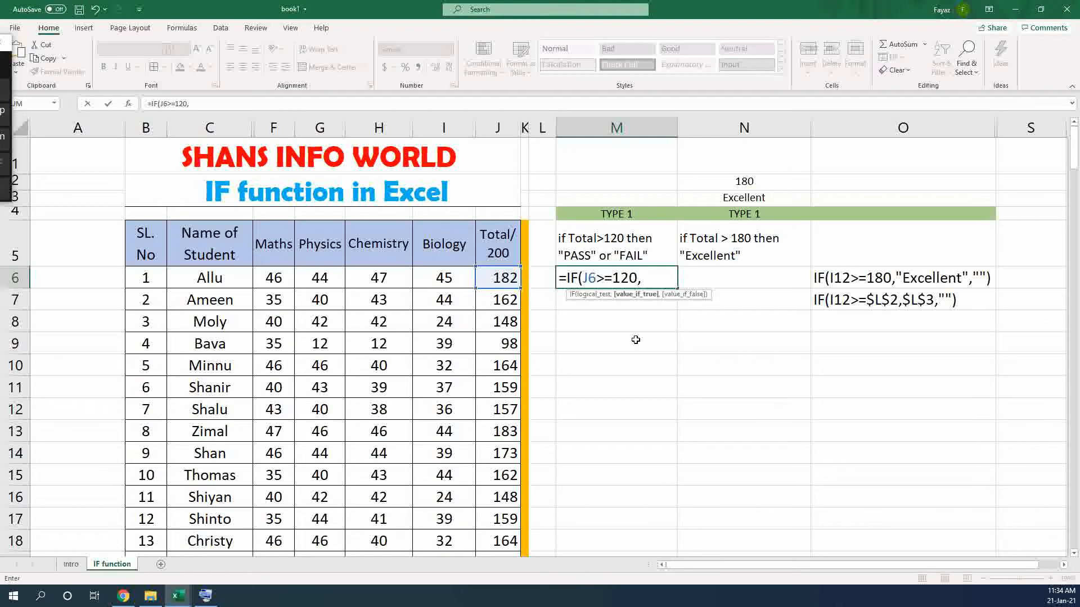
pyautogui.write('"PASS",')
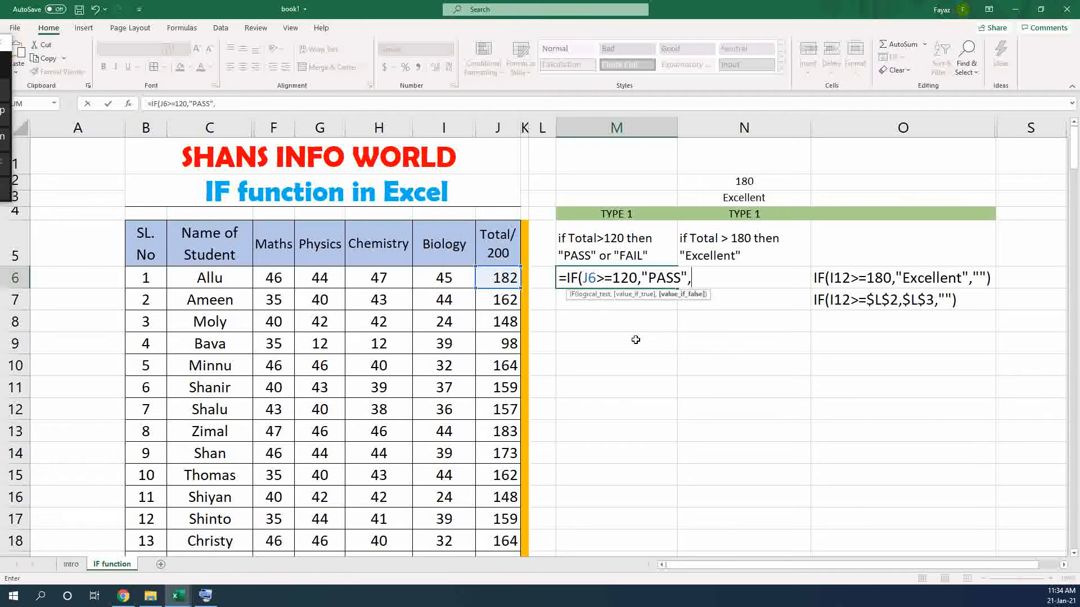
pyautogui.write('"FAIL"')
pyautogui.write(')')
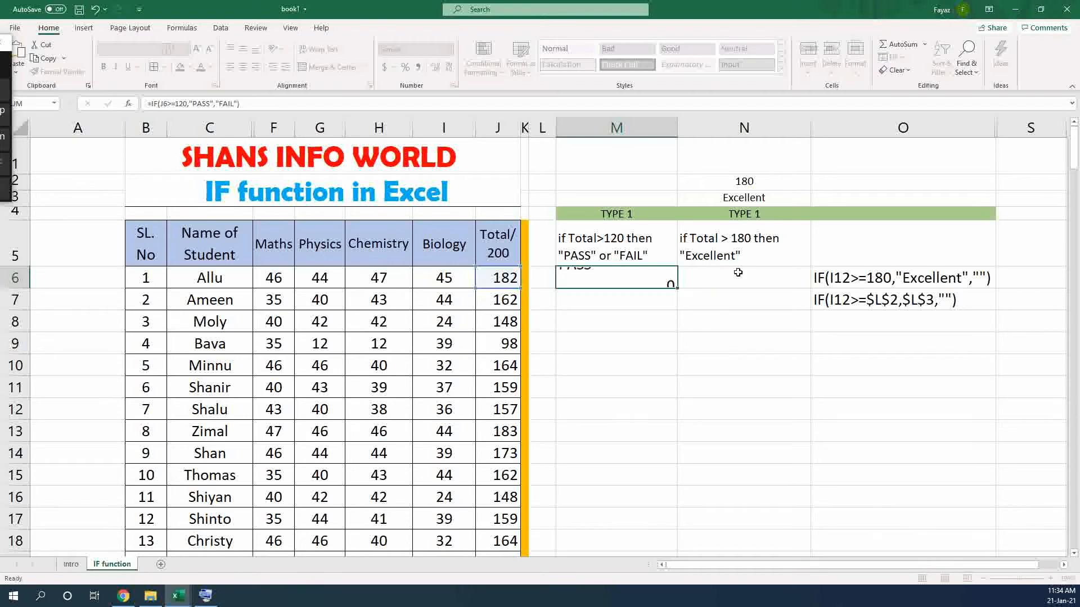
pyautogui.press('Return')
# Check M6 against the first student's total and fill its formula down through M17.
pyautogui.click(617, 275)
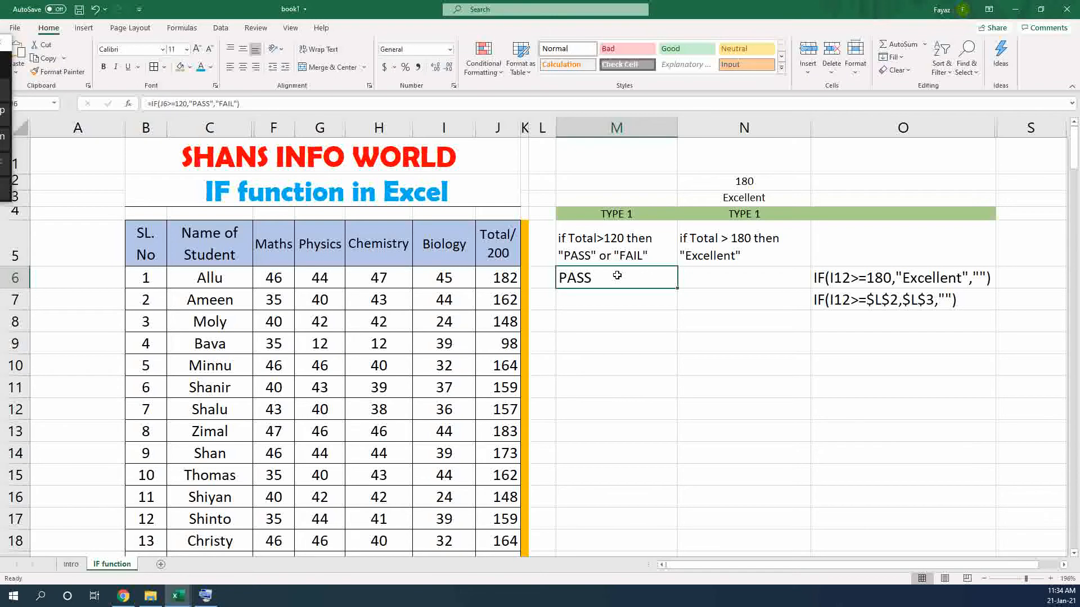
pyautogui.click(493, 272)
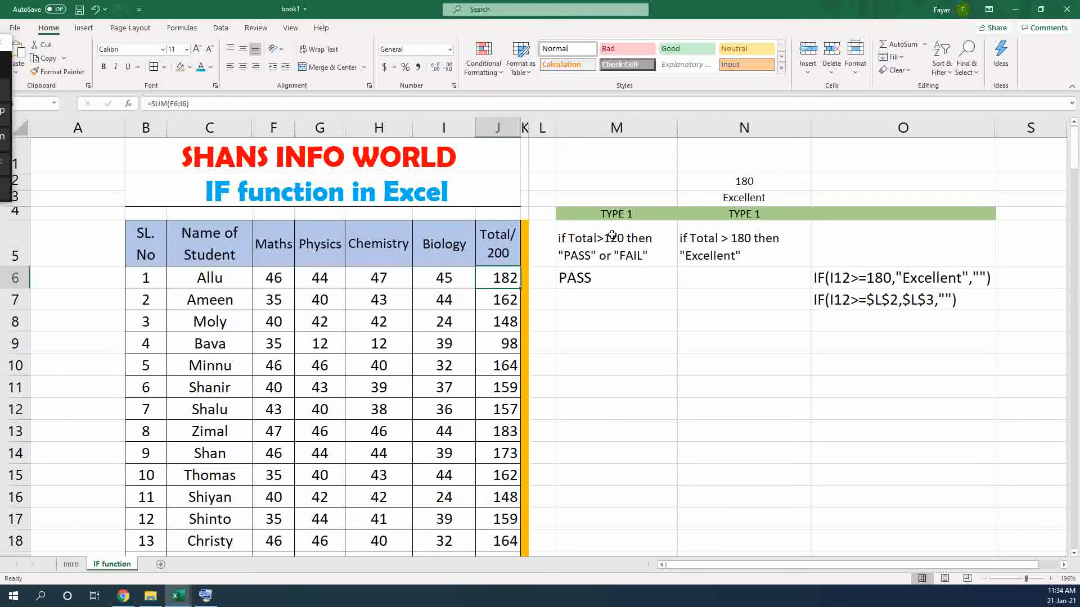
pyautogui.click(639, 278)
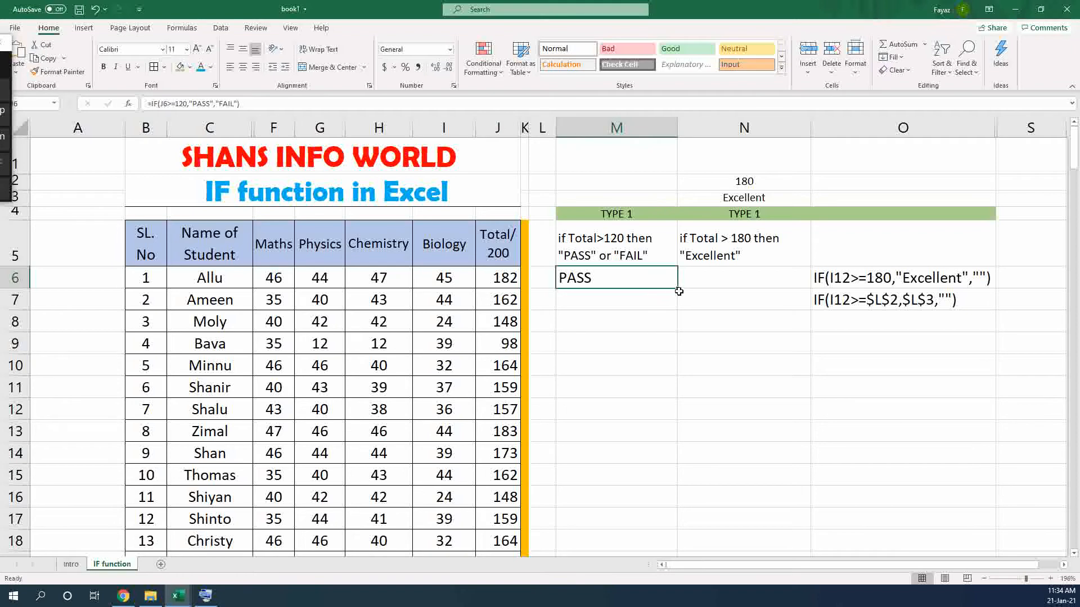
pyautogui.moveTo(680, 289); pyautogui.dragTo(649, 530)
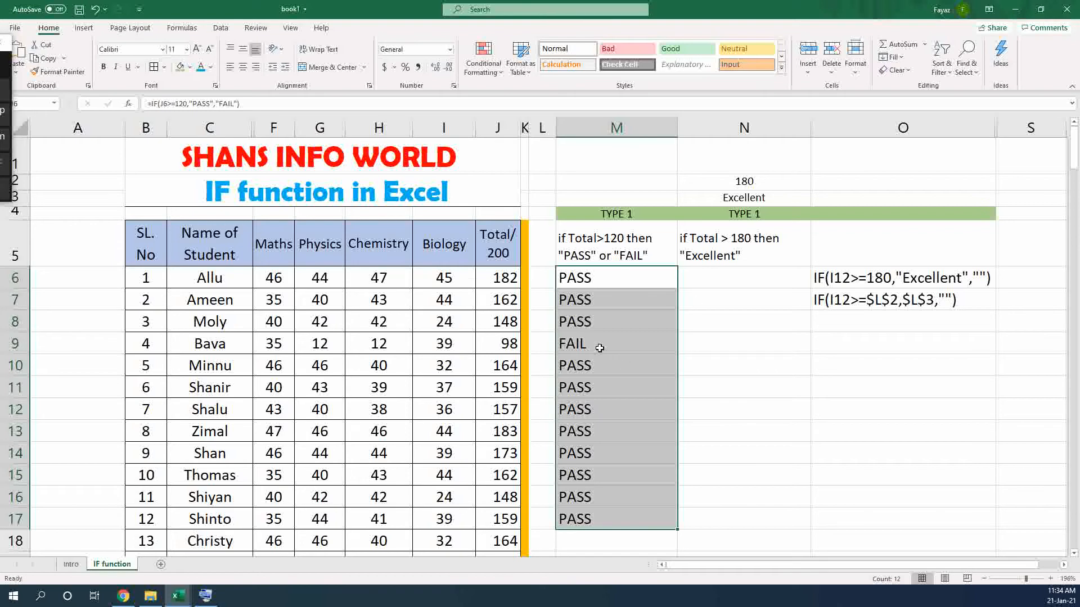
pyautogui.click(509, 344)
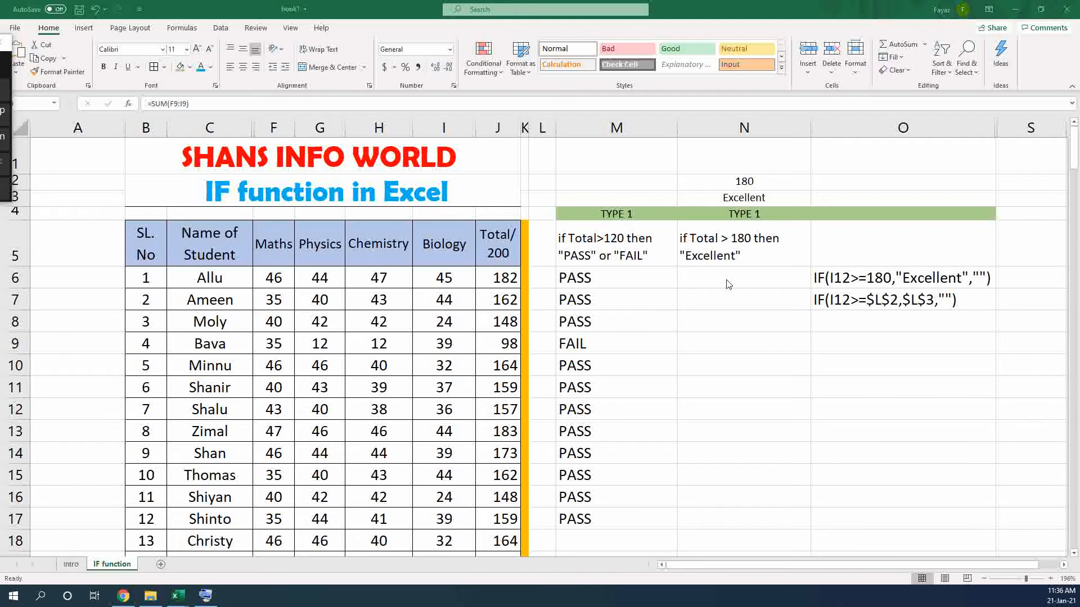
# Enter the formula =IF(J6>=180,"Excellent","") in cell N6 for the first student's total.
pyautogui.click(761, 280)
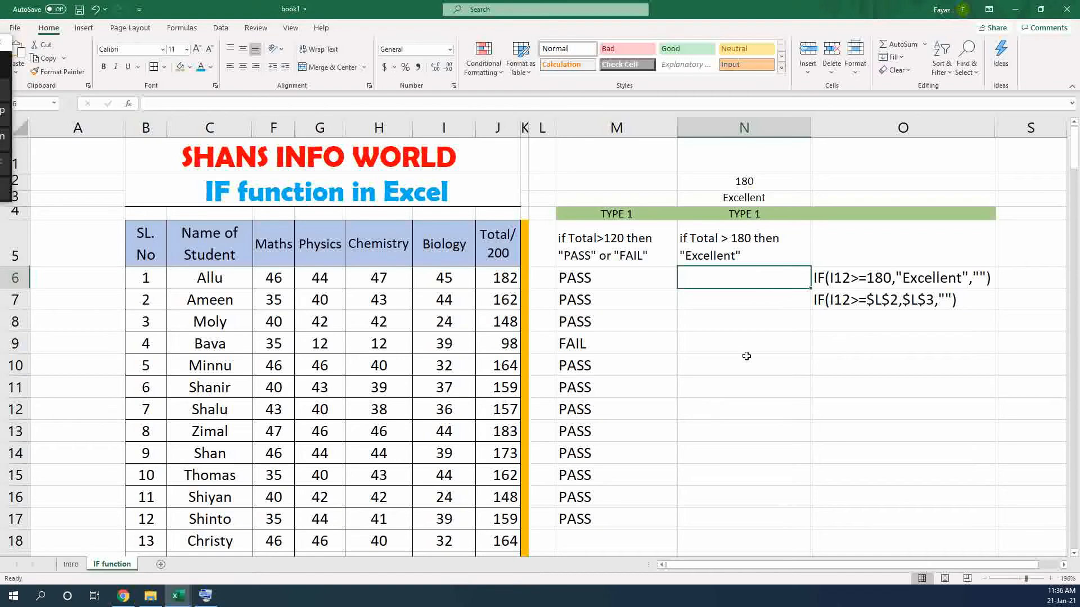
pyautogui.write('=if')
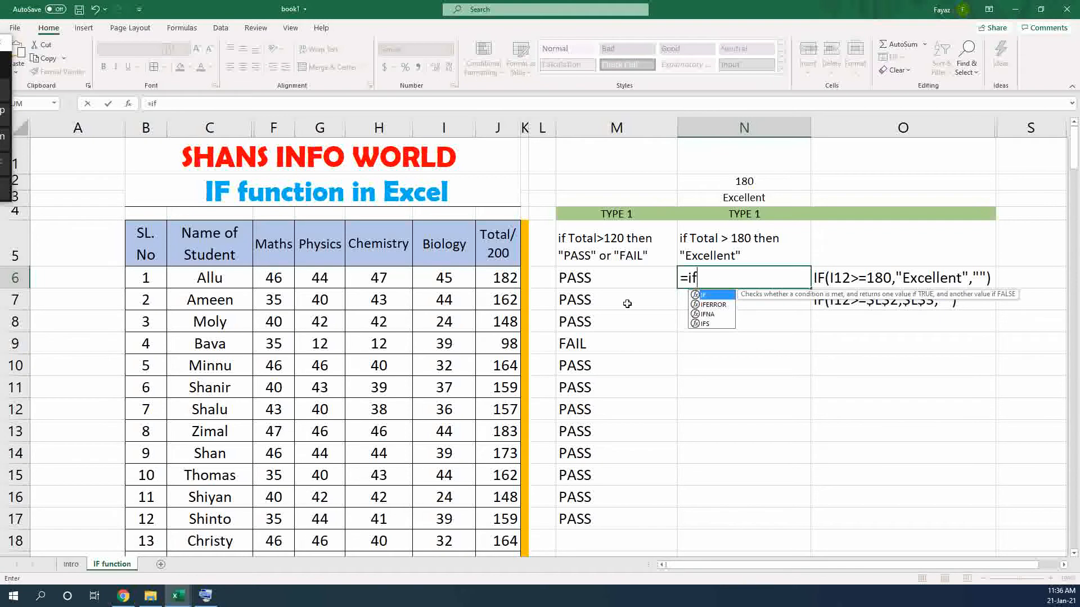
pyautogui.doubleClick(711, 297)
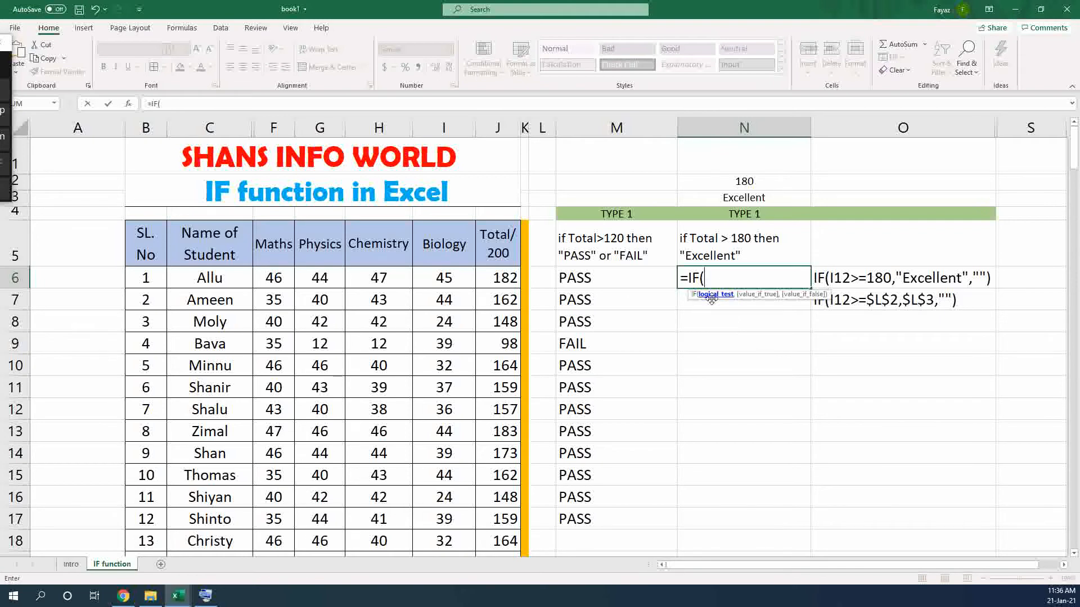
pyautogui.click(505, 278)
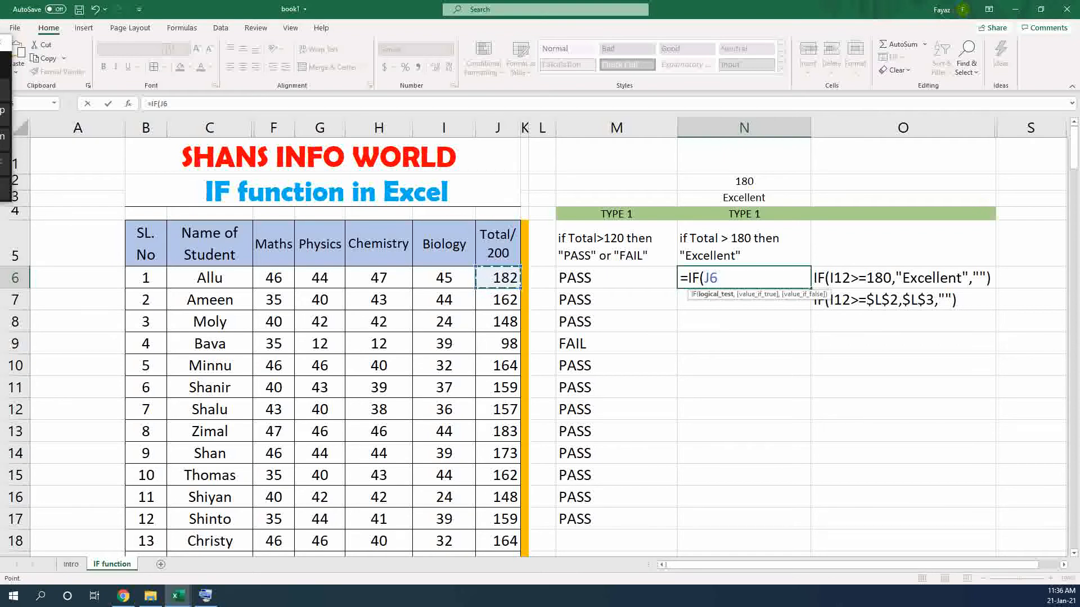
pyautogui.write('>=180')
pyautogui.write(',')
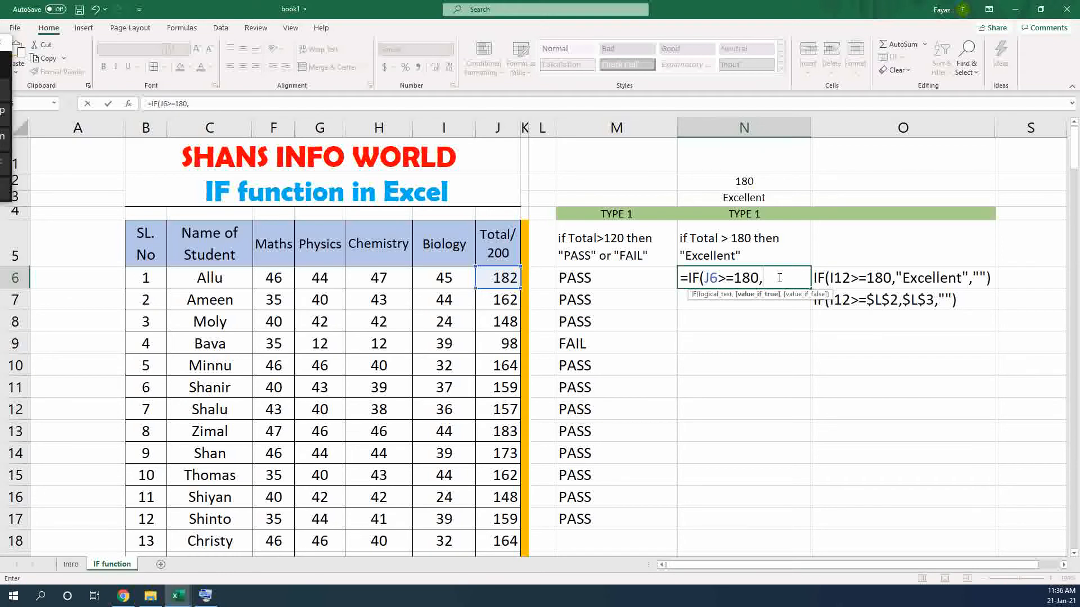
pyautogui.write('"Excelleent')
pyautogui.press('BackSpace')
pyautogui.press('BackSpace')
pyautogui.press('BackSpace')
pyautogui.write('nt')
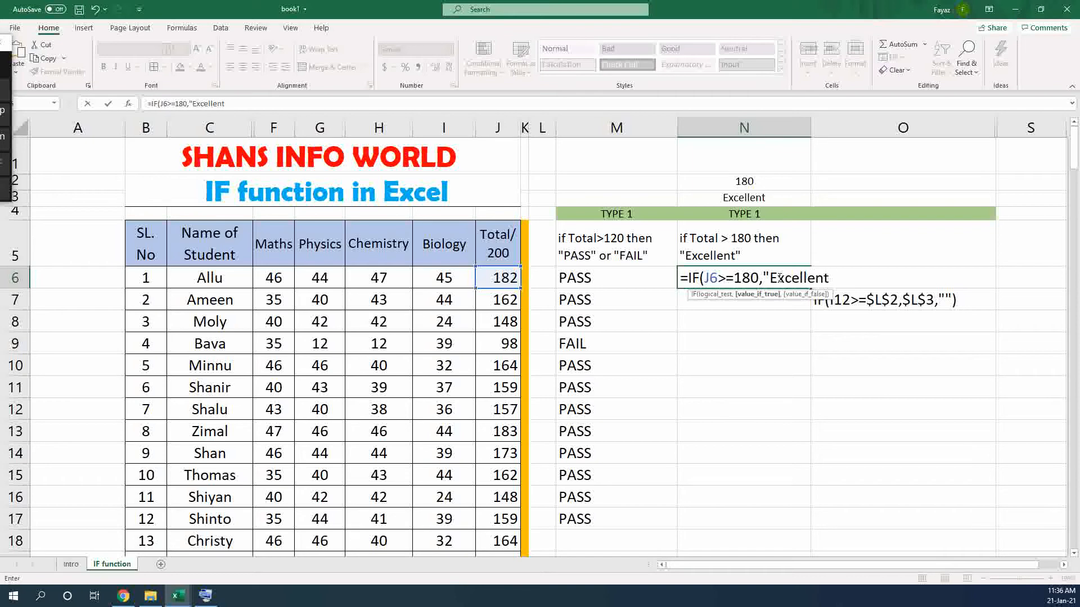
pyautogui.write('",')
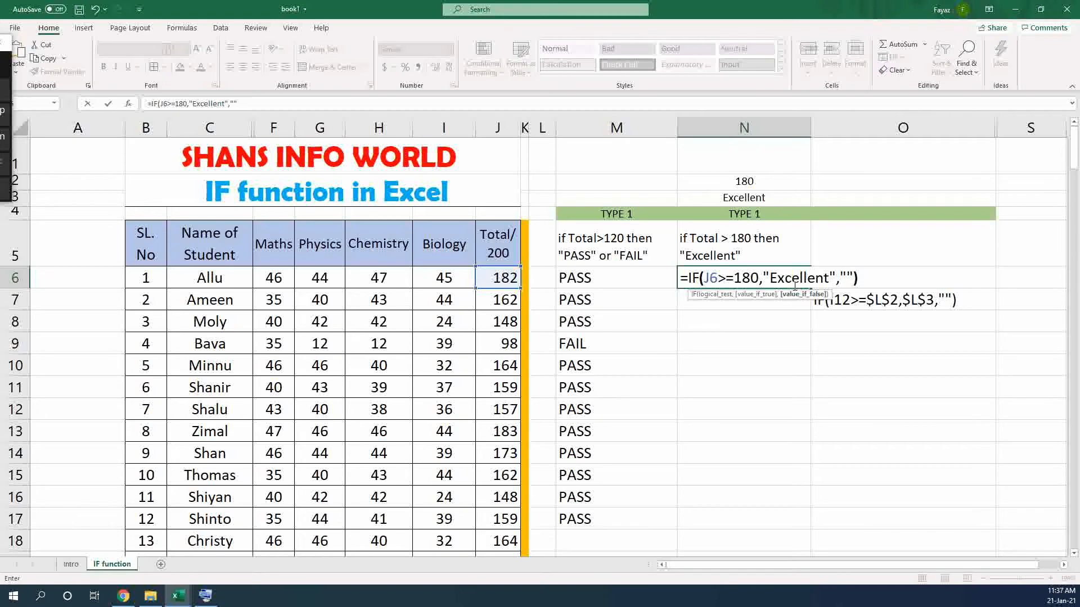
pyautogui.write(')')
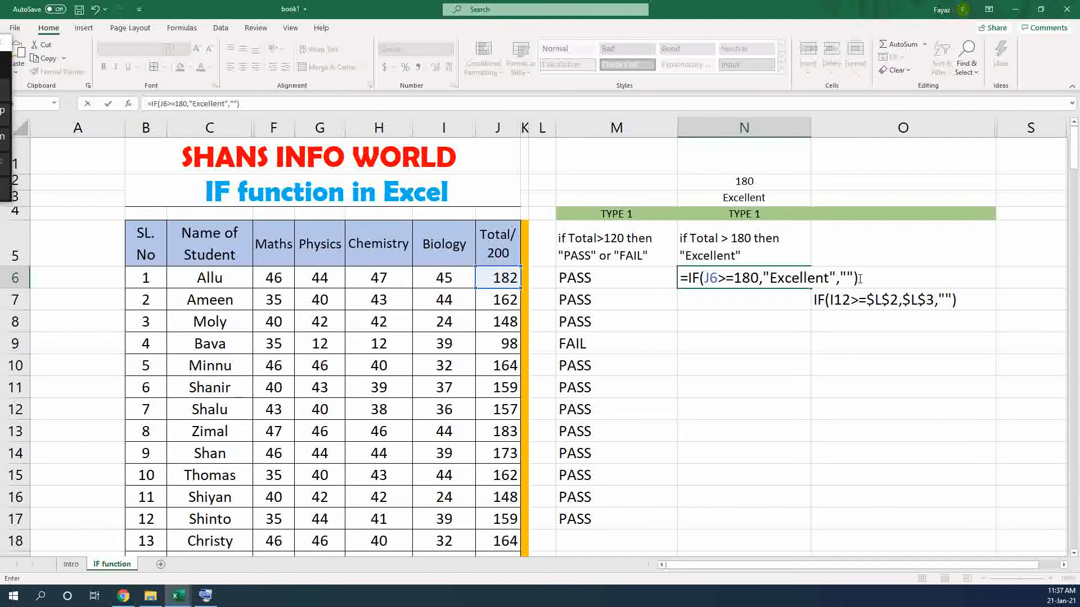
pyautogui.press('Return')
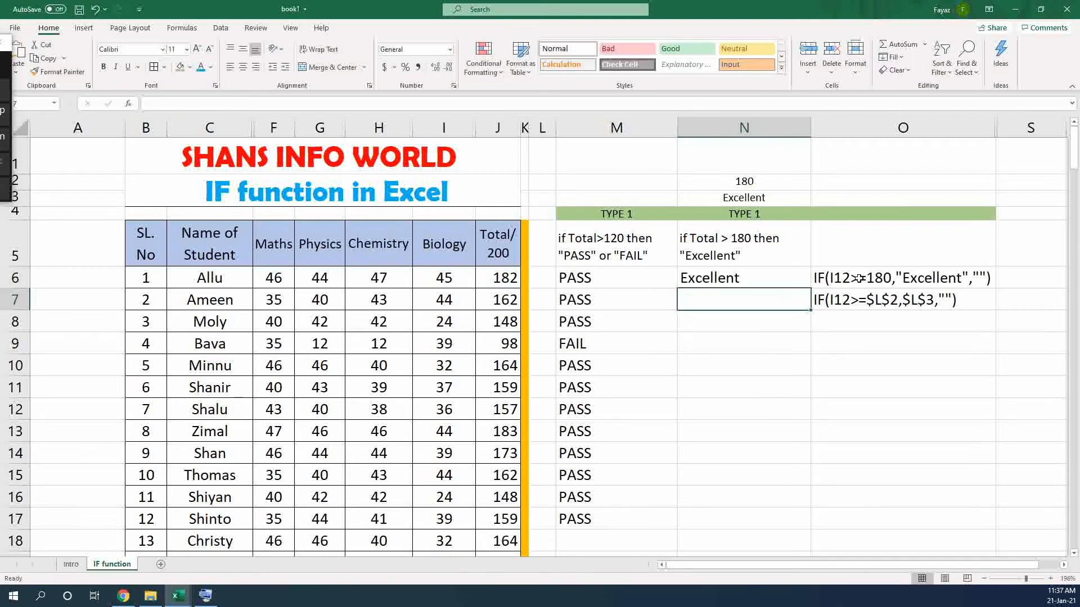
# Check N6 against the first student's total and fill its formula down through N17.
pyautogui.click(493, 283)
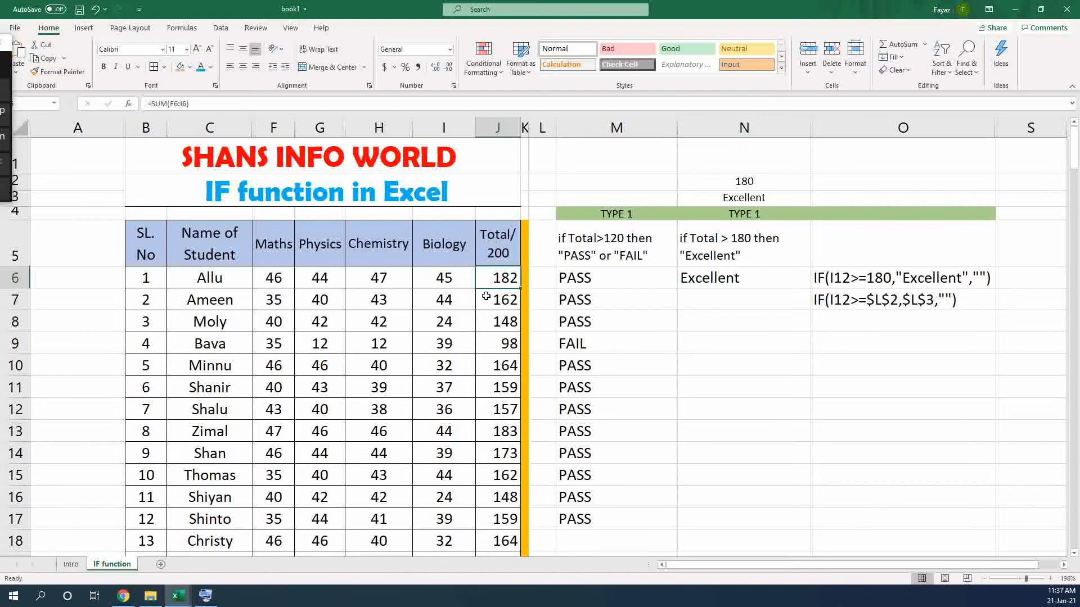
pyautogui.click(782, 278)
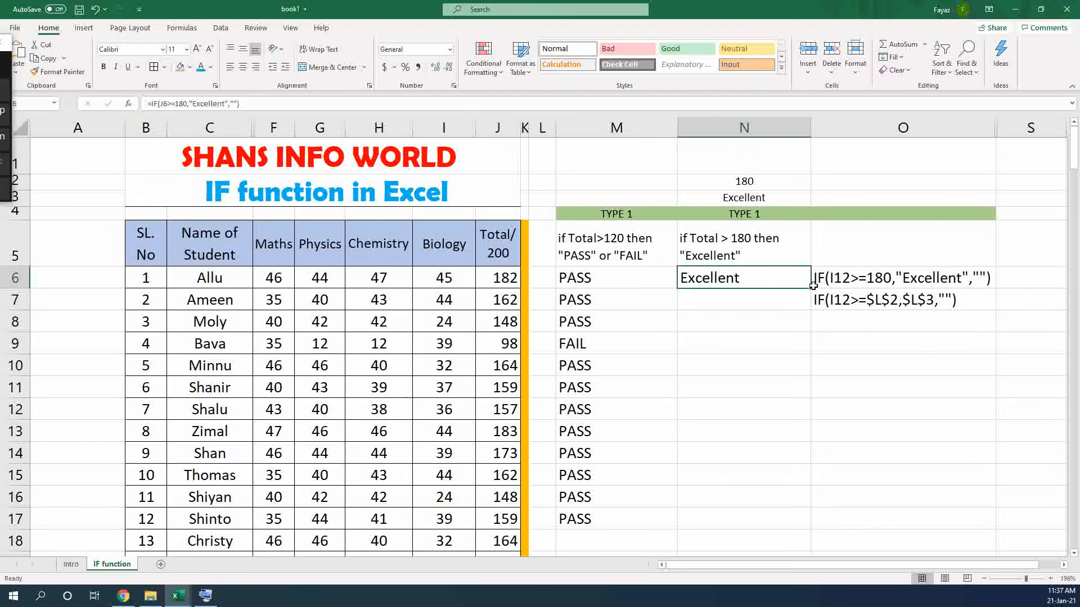
pyautogui.moveTo(811, 289); pyautogui.dragTo(777, 528)
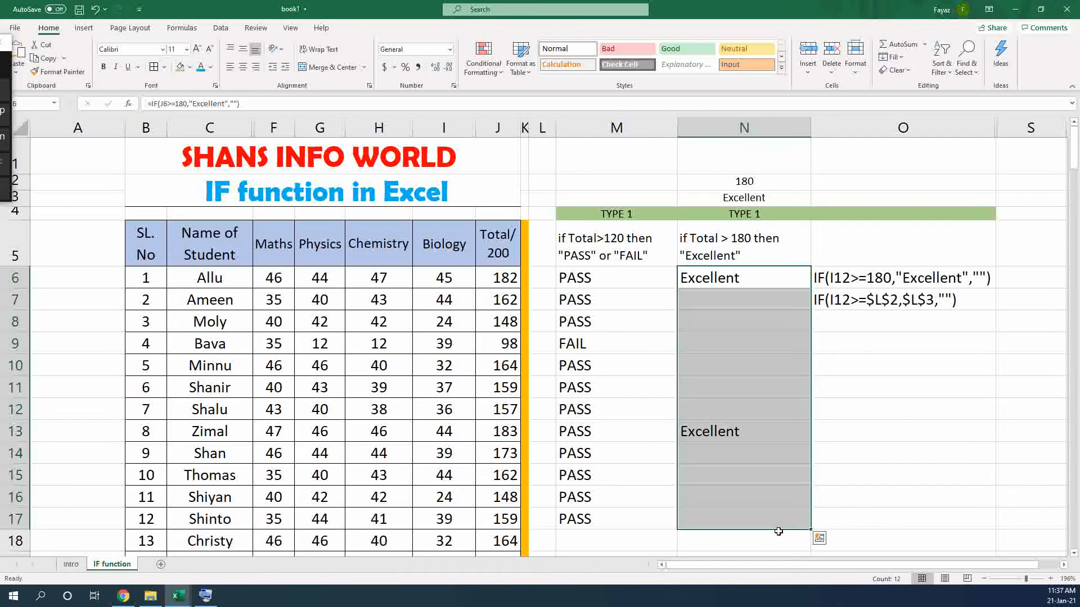
# Compare the "Excellent" and blank results in column N with the corresponding totals in column J and the condition in N5.
pyautogui.click(733, 277)
pyautogui.click(741, 437)
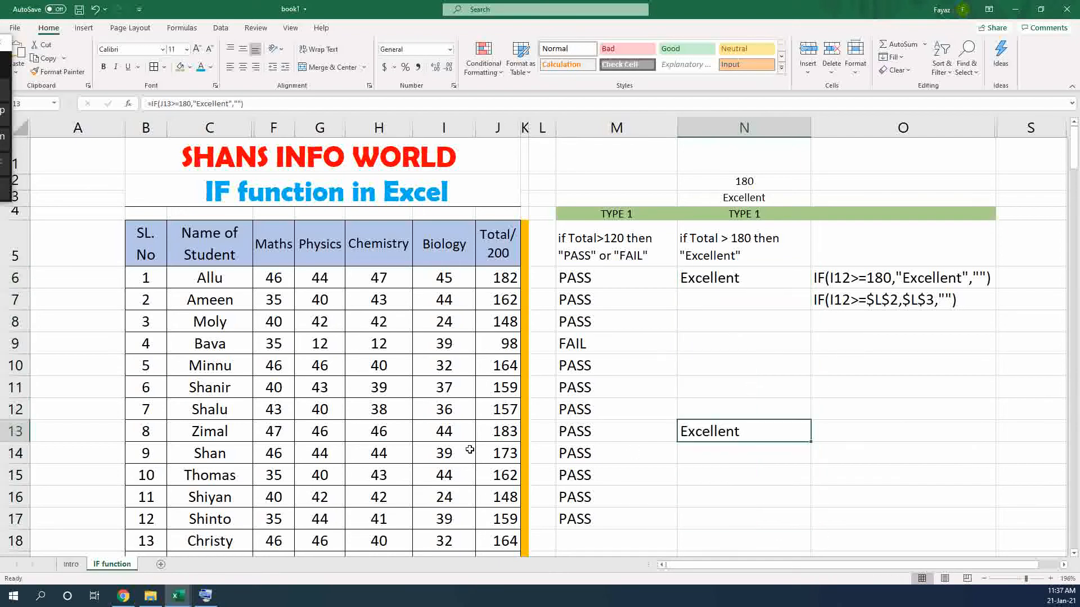
pyautogui.click(491, 435)
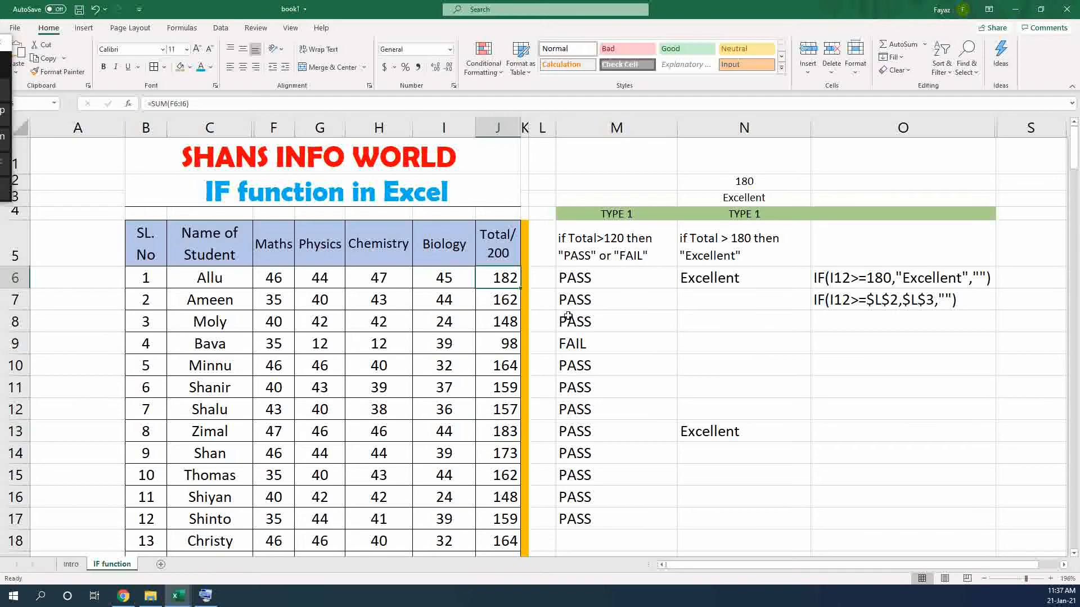
pyautogui.click(724, 286)
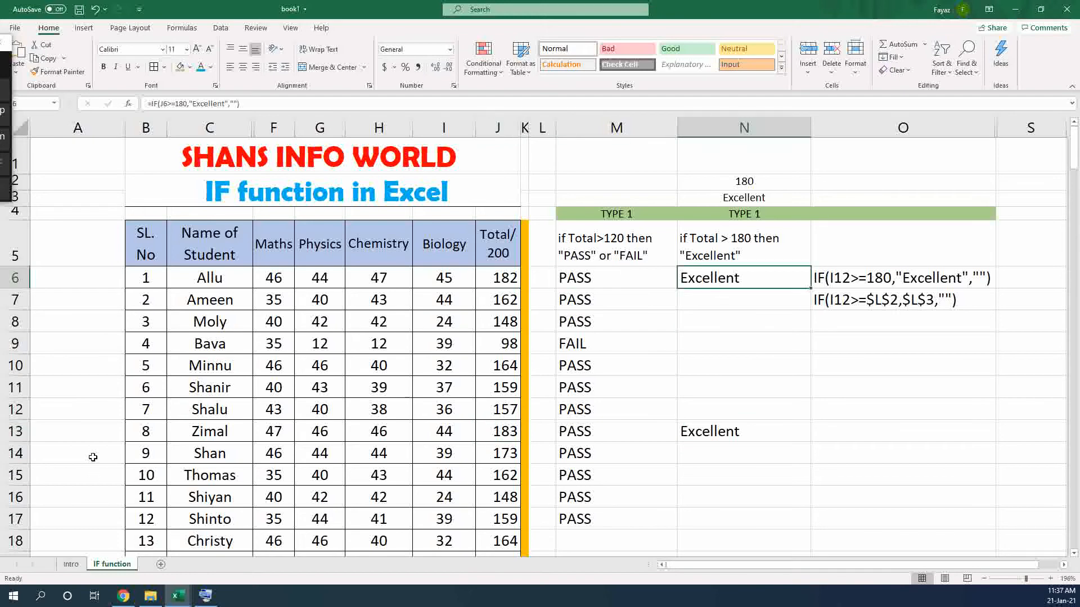
pyautogui.moveTo(736, 299); pyautogui.dragTo(741, 415)
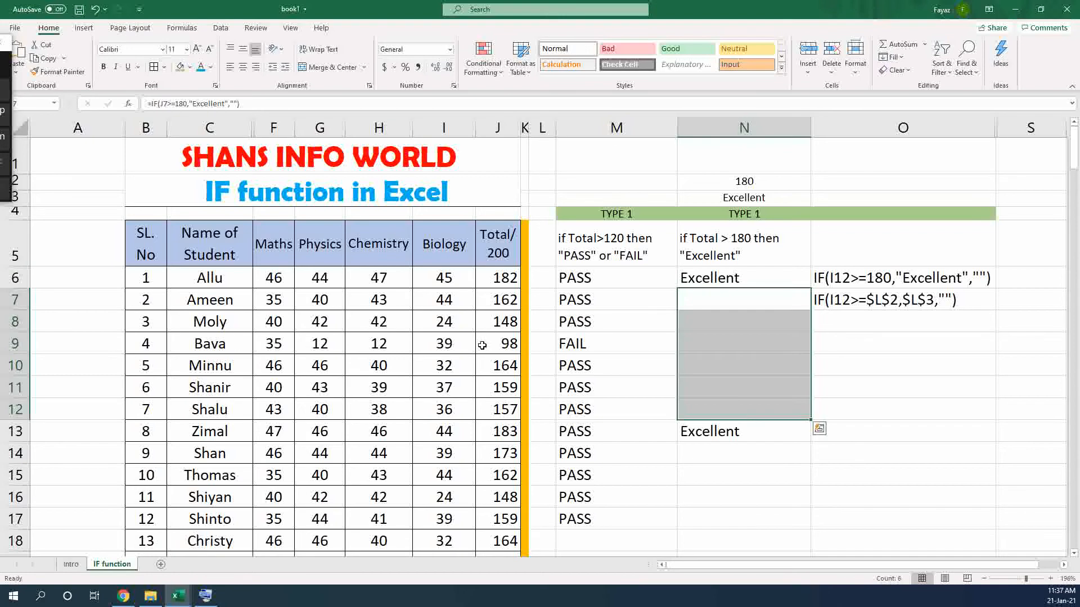
pyautogui.moveTo(502, 304); pyautogui.dragTo(501, 415)
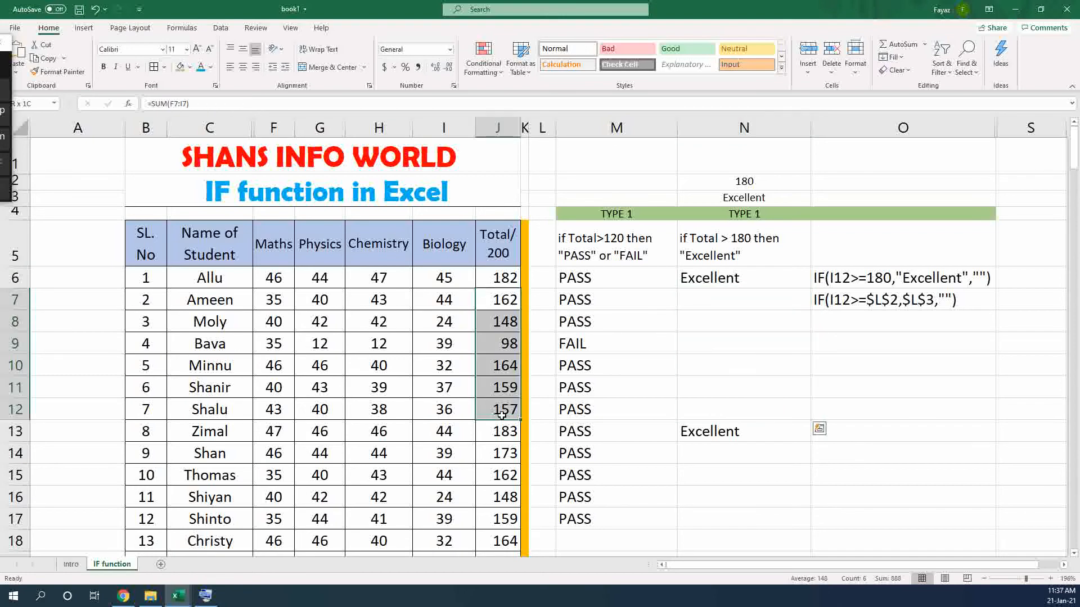
pyautogui.click(744, 239)
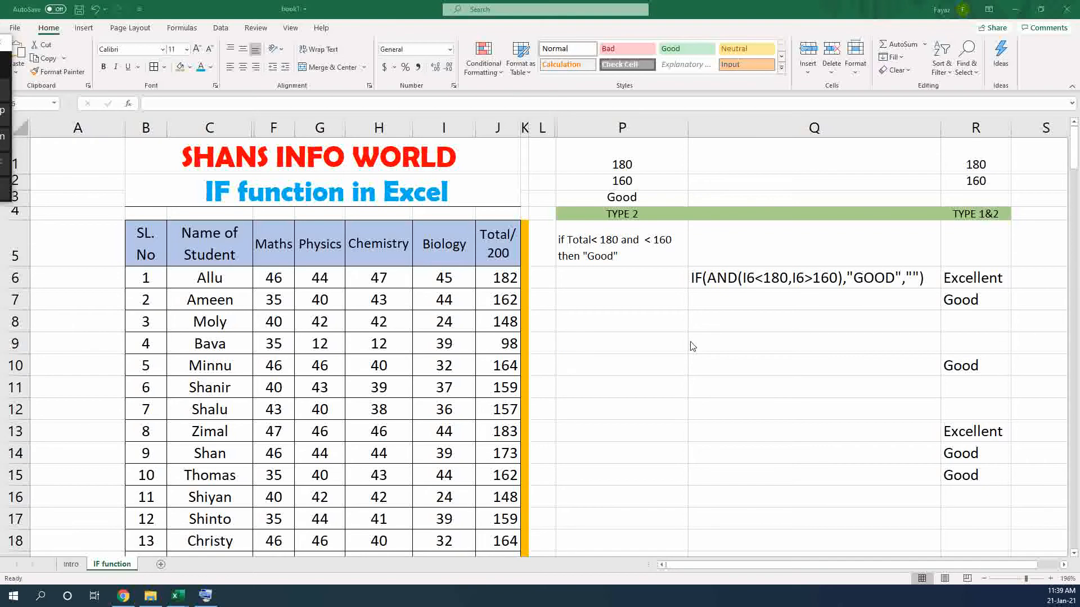
# Remove the second "<" sign, before 160, from the "Good" condition text in cell P5.
pyautogui.click(619, 277)
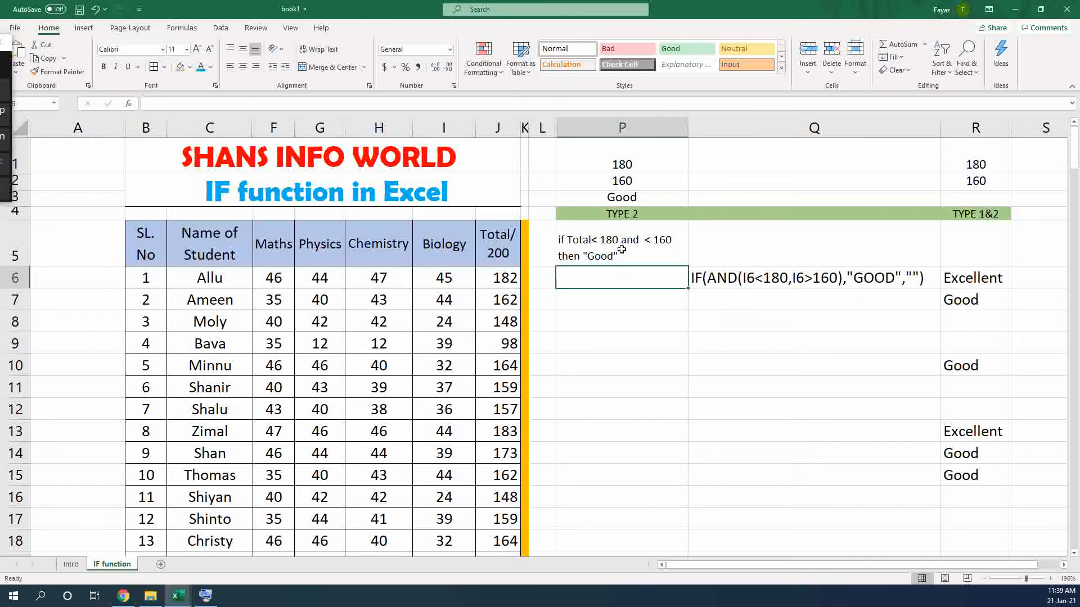
pyautogui.click(621, 249)
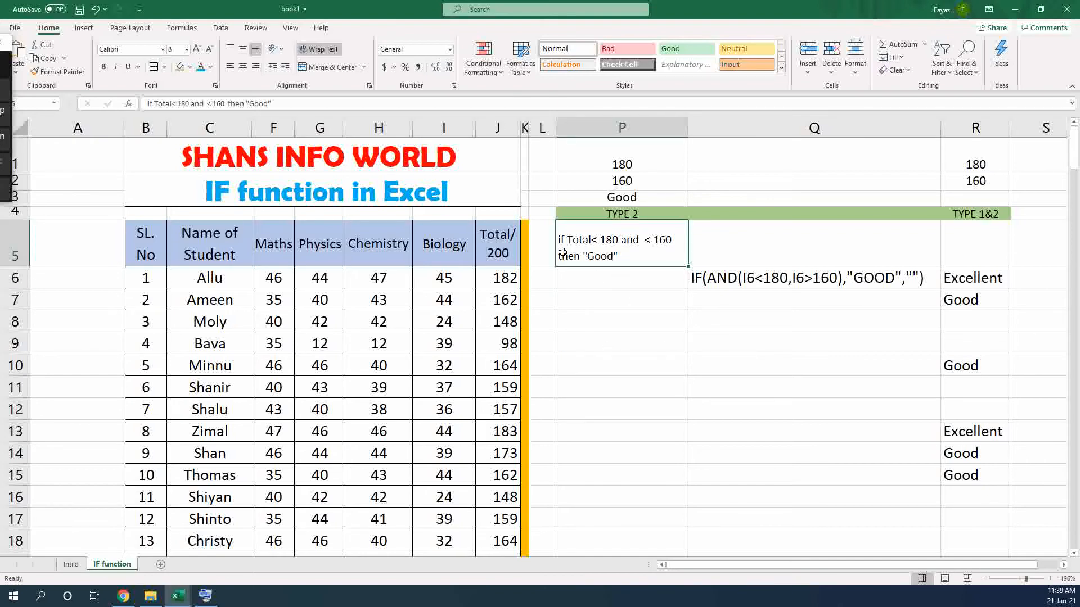
pyautogui.click(499, 281)
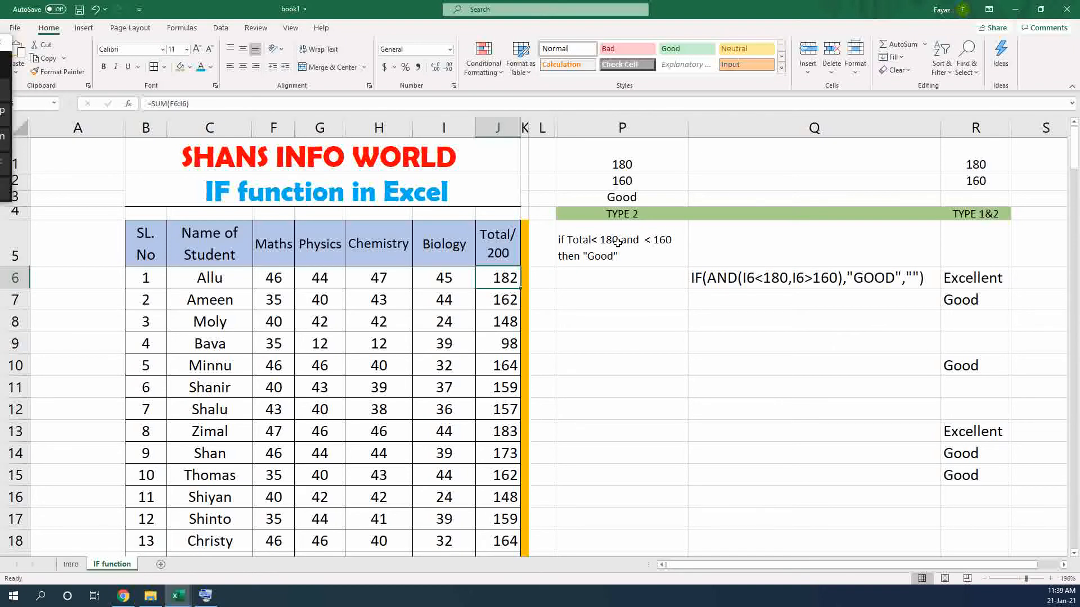
pyautogui.doubleClick(648, 237)
pyautogui.doubleClick(646, 240)
pyautogui.press('Delete')
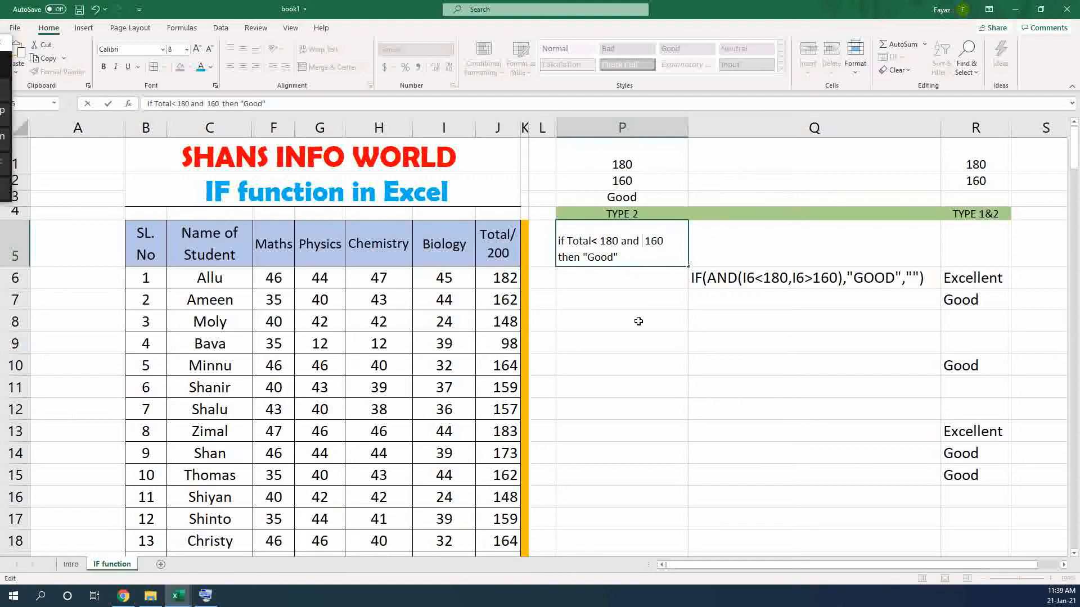
pyautogui.click(639, 320)
pyautogui.click(616, 262)
pyautogui.click(621, 275)
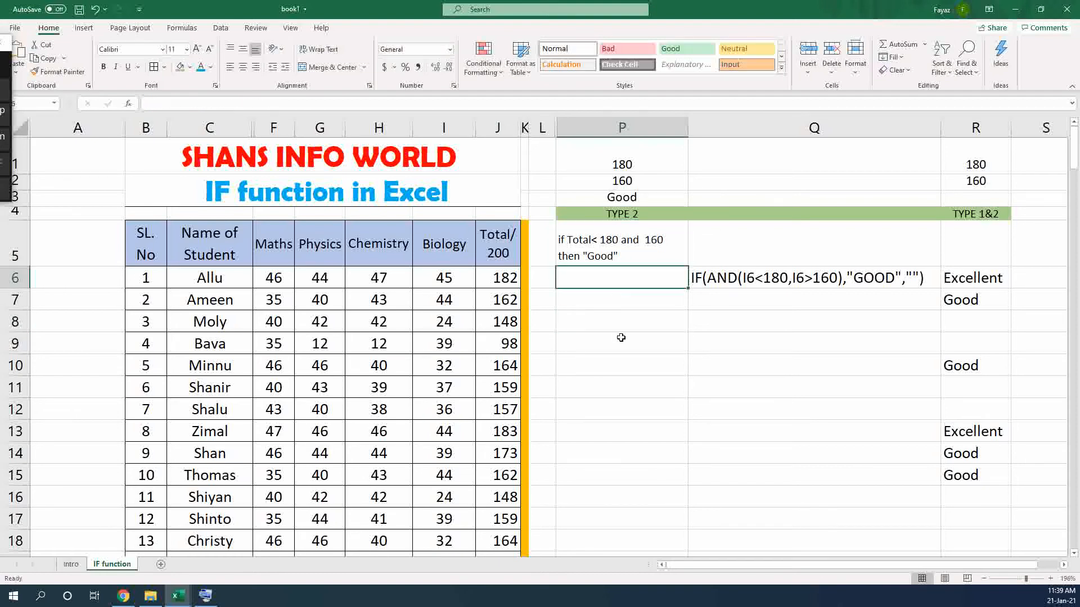
# Review the sample formula in Q6 and begin the P6 formula with =IF(AND(J6<180,J6>160 for the first student's total.
pyautogui.click(752, 281)
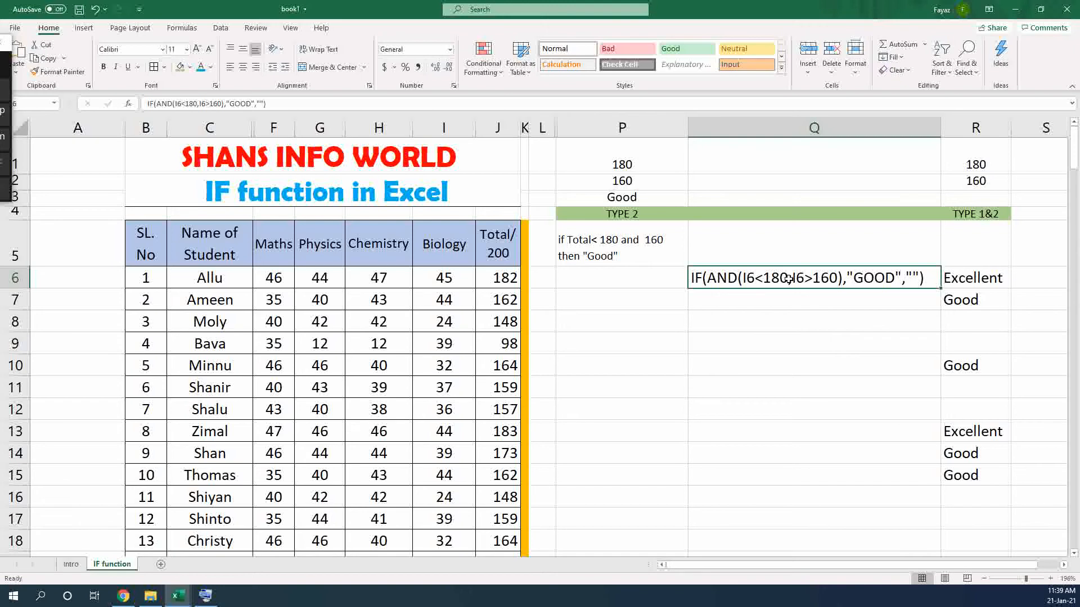
pyautogui.click(623, 285)
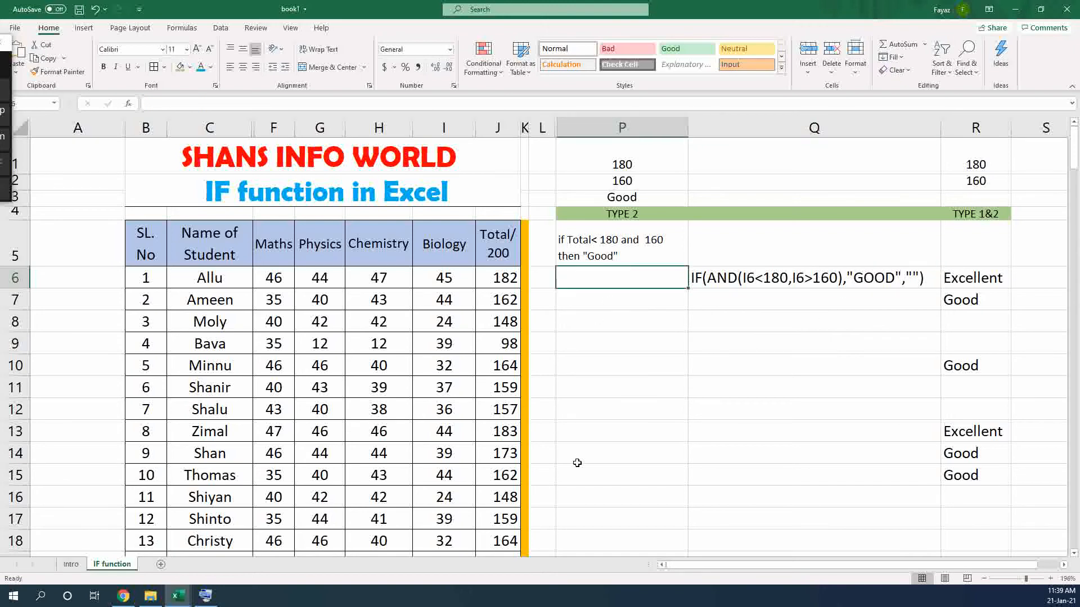
pyautogui.write('=')
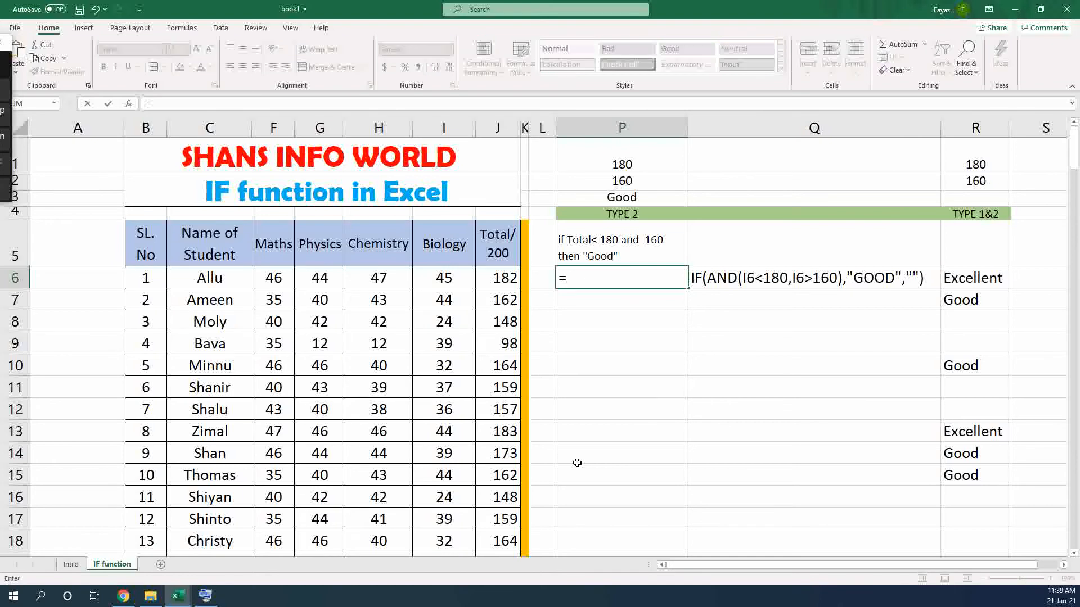
pyautogui.write('if')
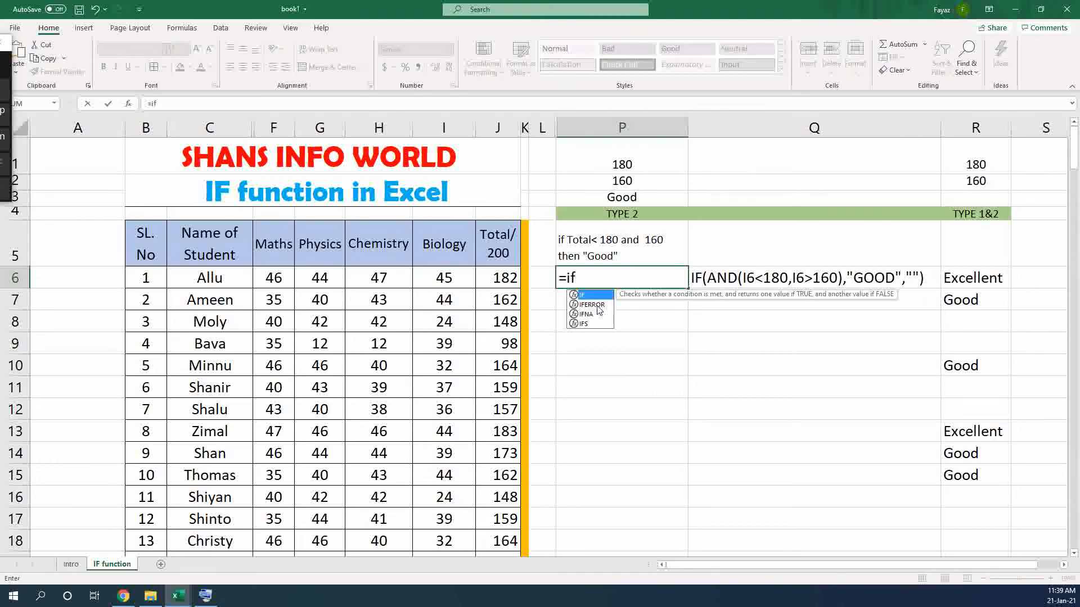
pyautogui.press('Tab')
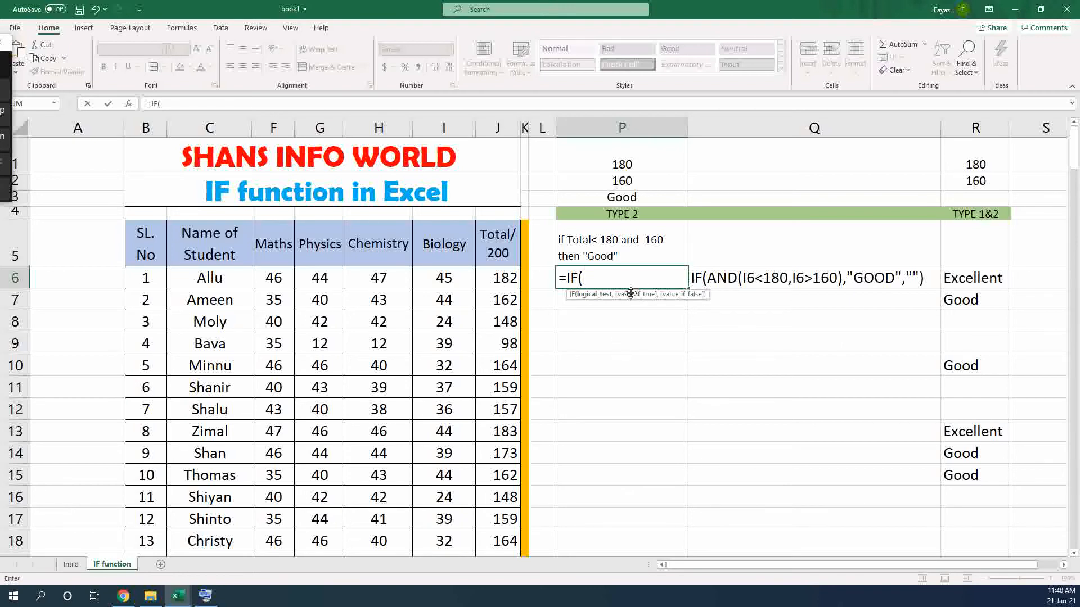
pyautogui.write('AND')
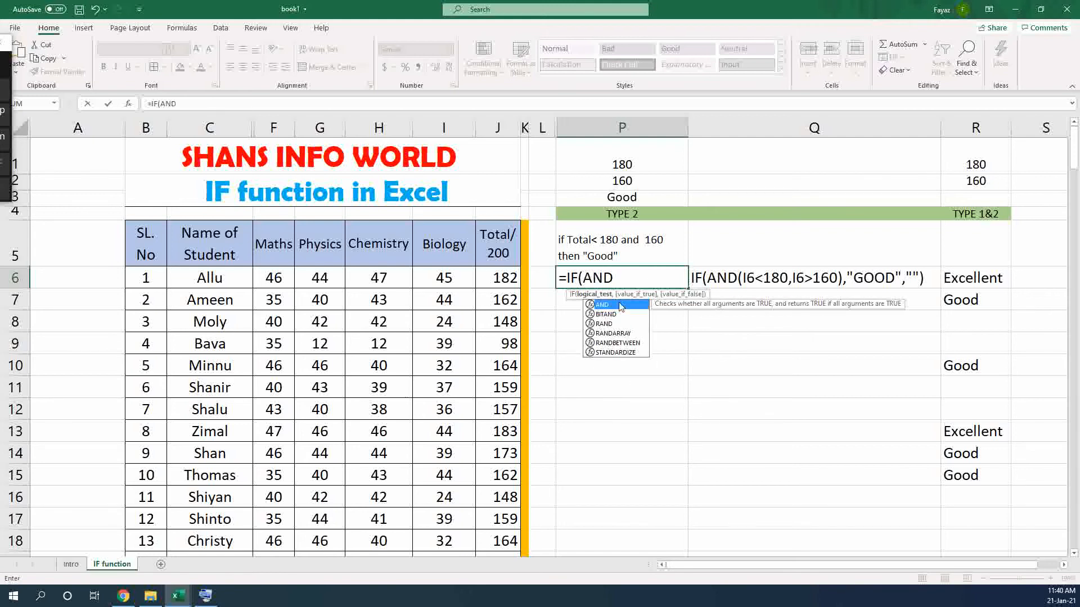
pyautogui.write('(')
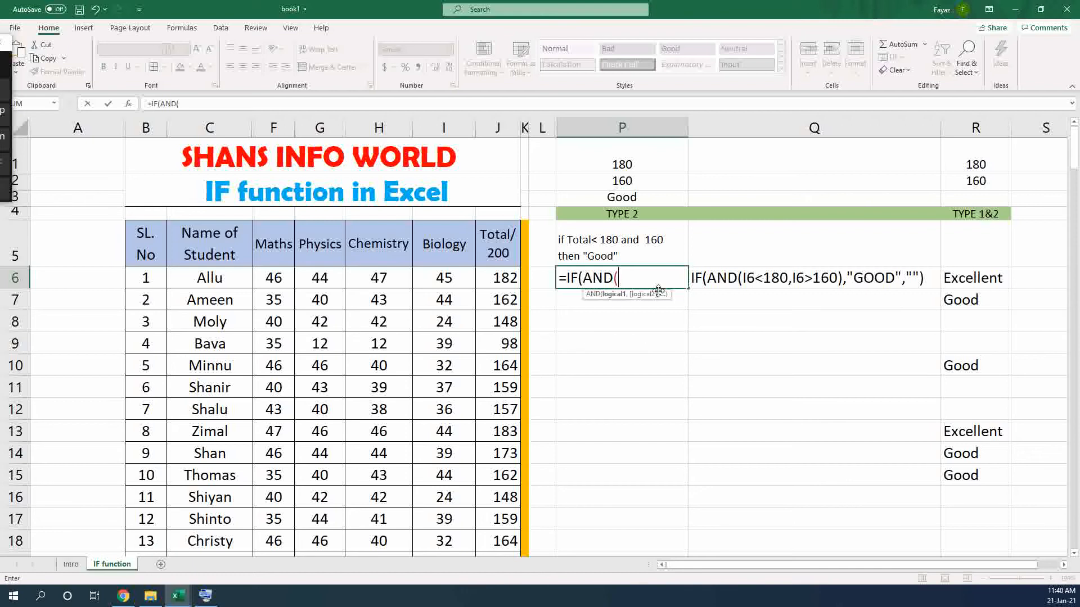
pyautogui.click(498, 277)
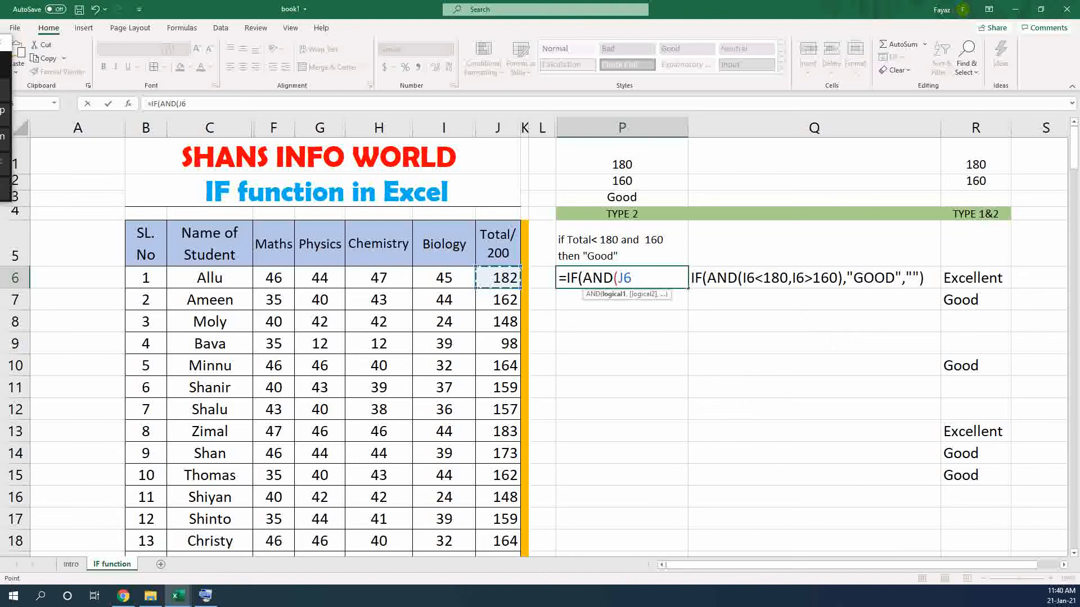
pyautogui.write('<180')
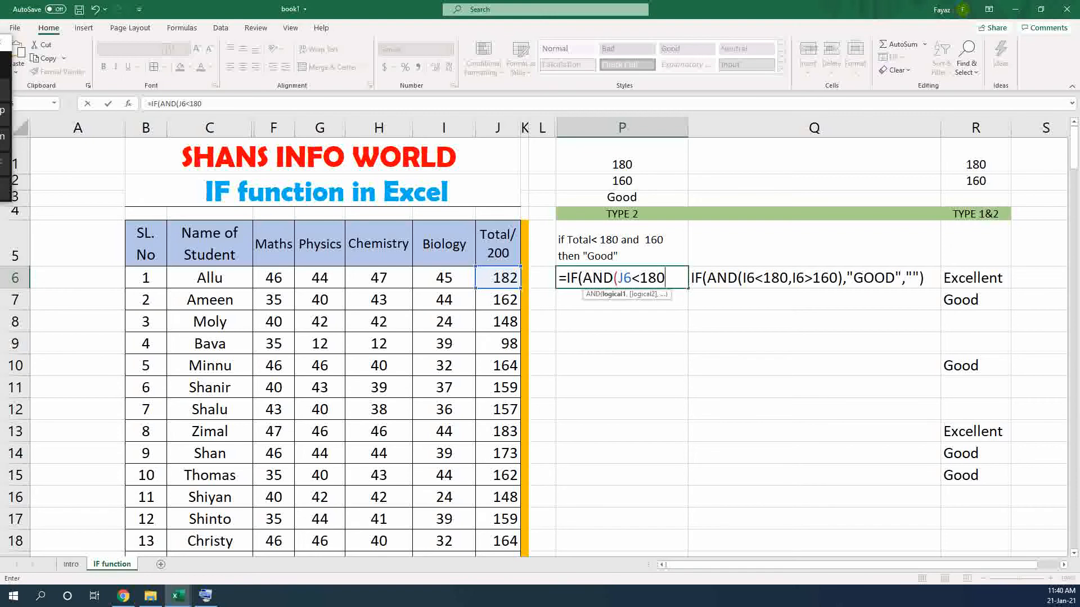
pyautogui.write(',')
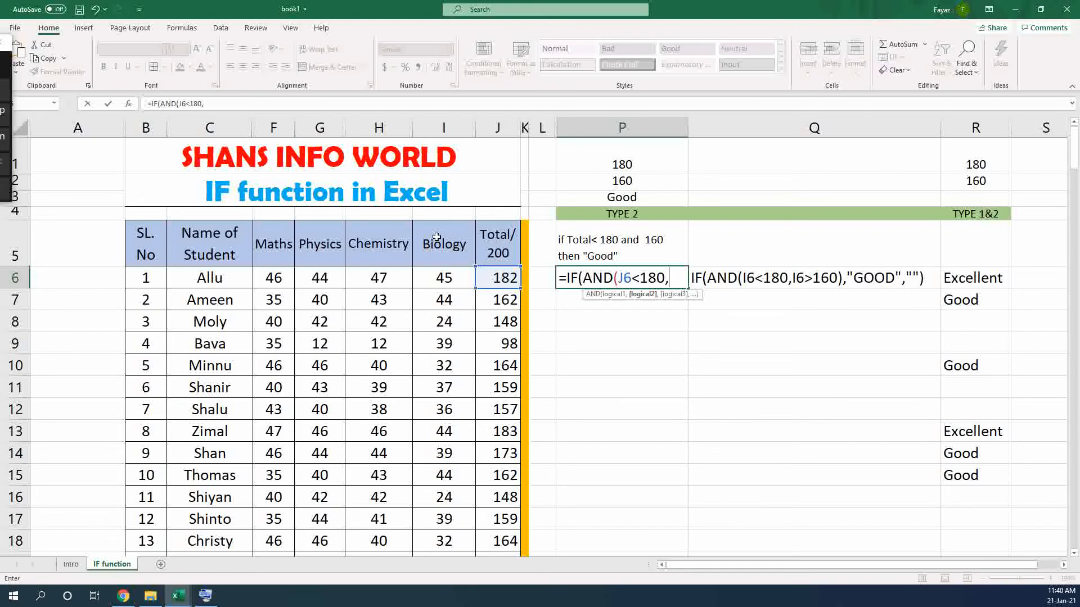
pyautogui.click(500, 275)
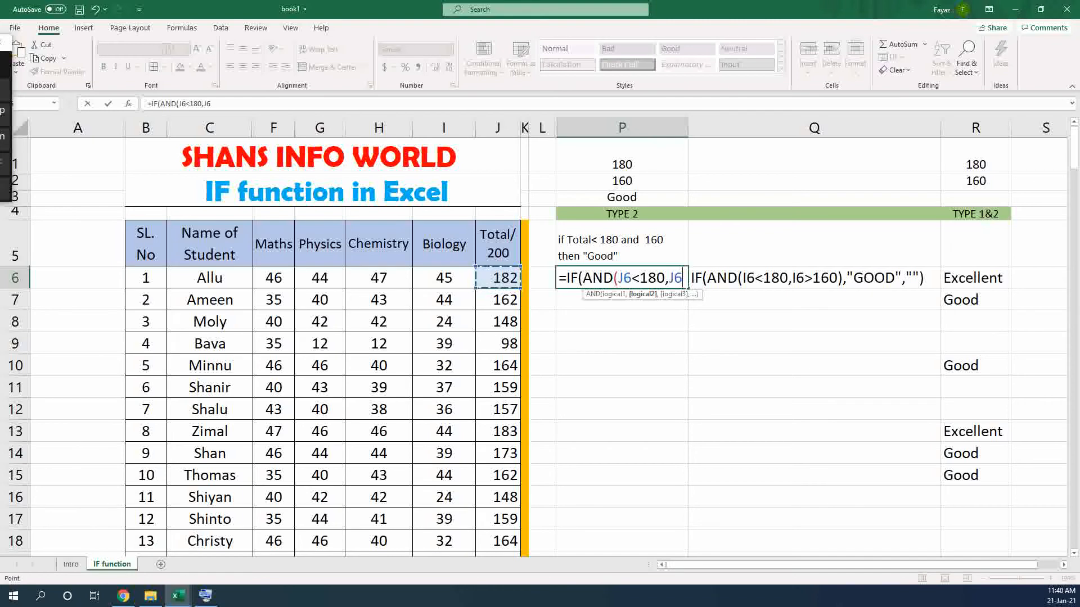
pyautogui.write('>')
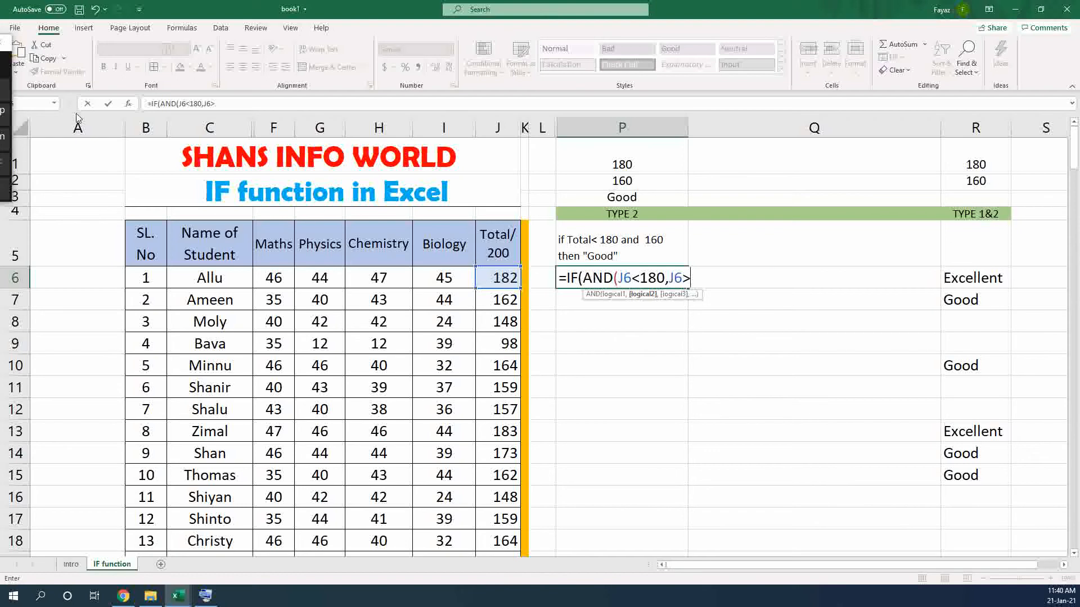
pyautogui.write('160,')
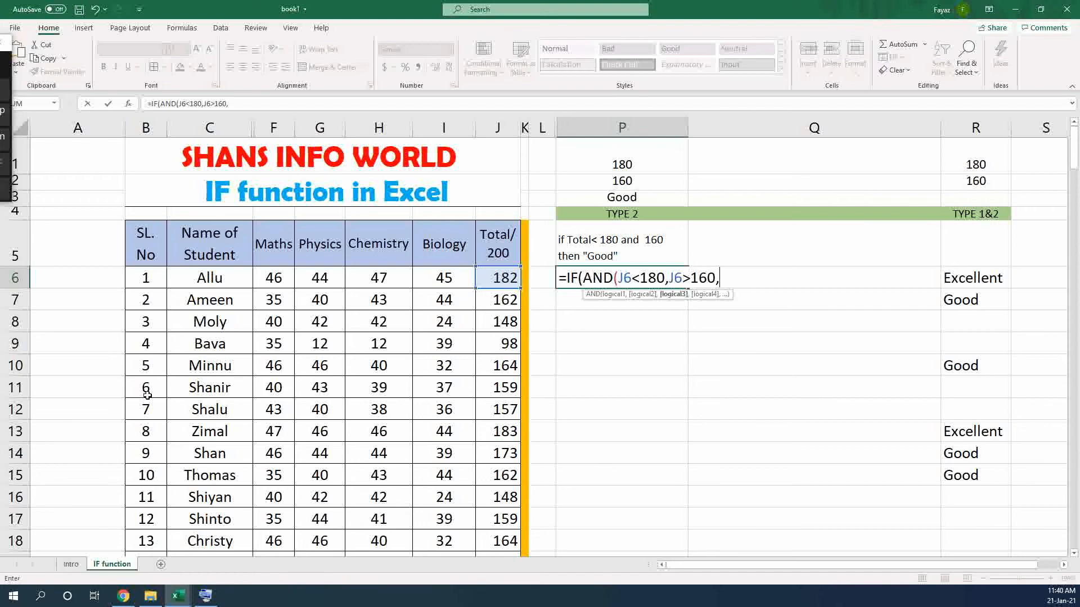
# Complete the P6 formula as =IF(AND(J6<180,J6>160),"Good","") and enter it.
pyautogui.write('"Good",')
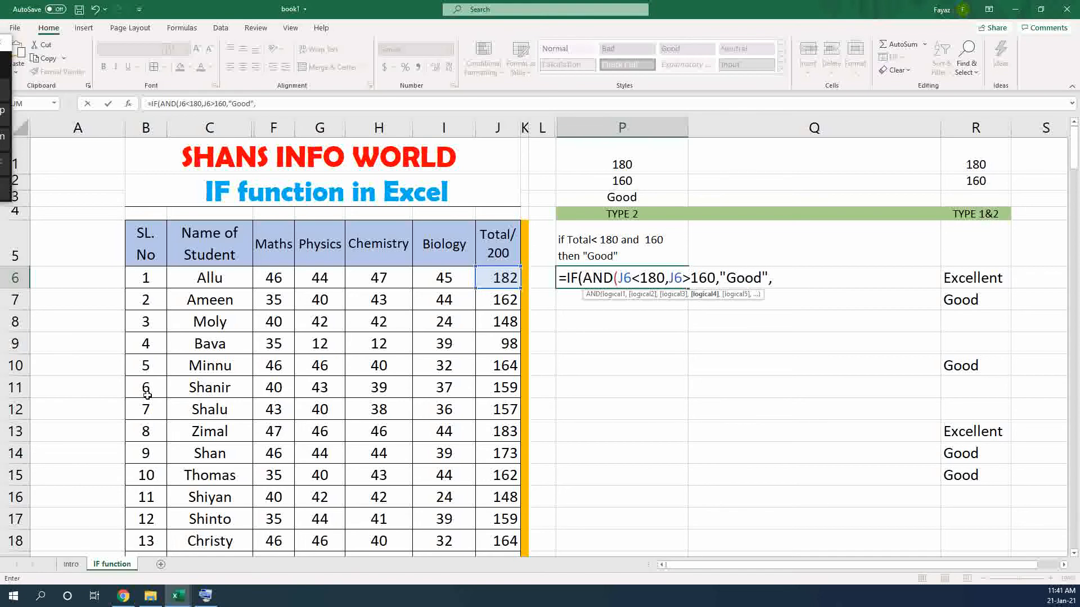
pyautogui.write('"")')
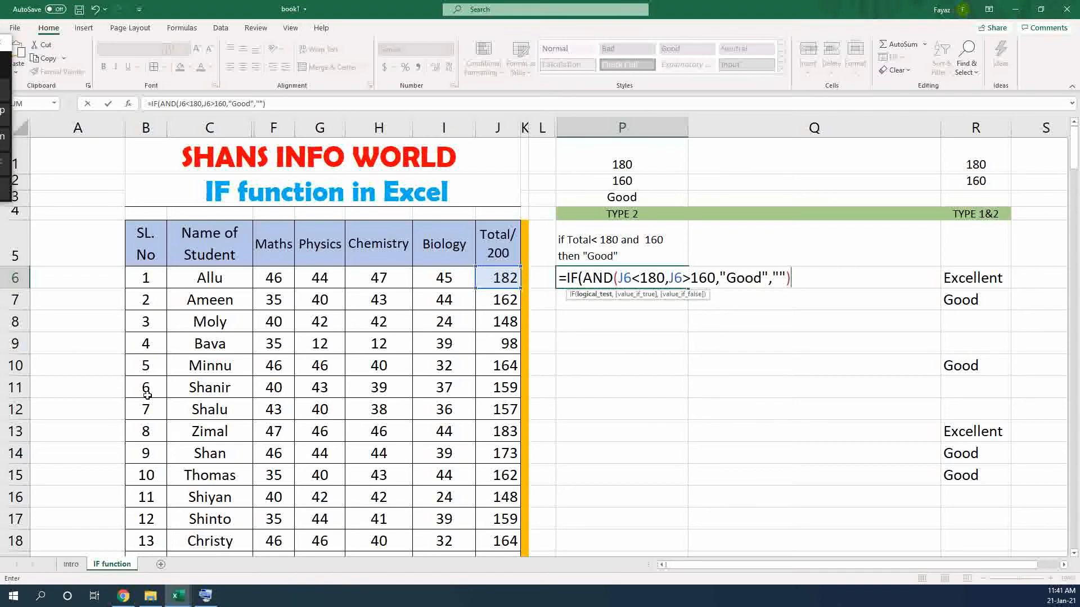
pyautogui.click(716, 278)
pyautogui.write(')')
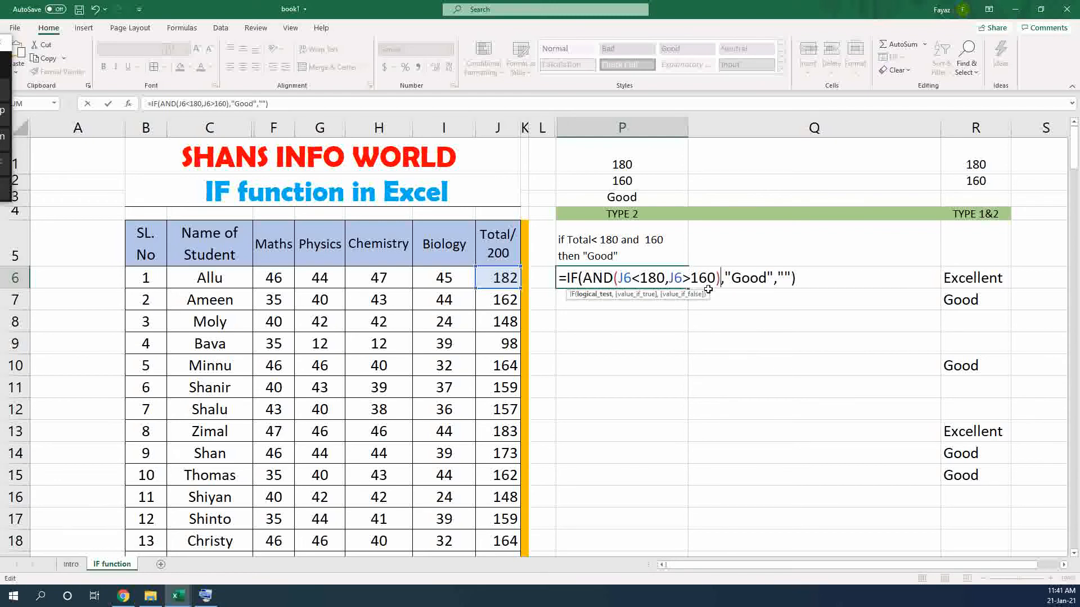
pyautogui.click(821, 280)
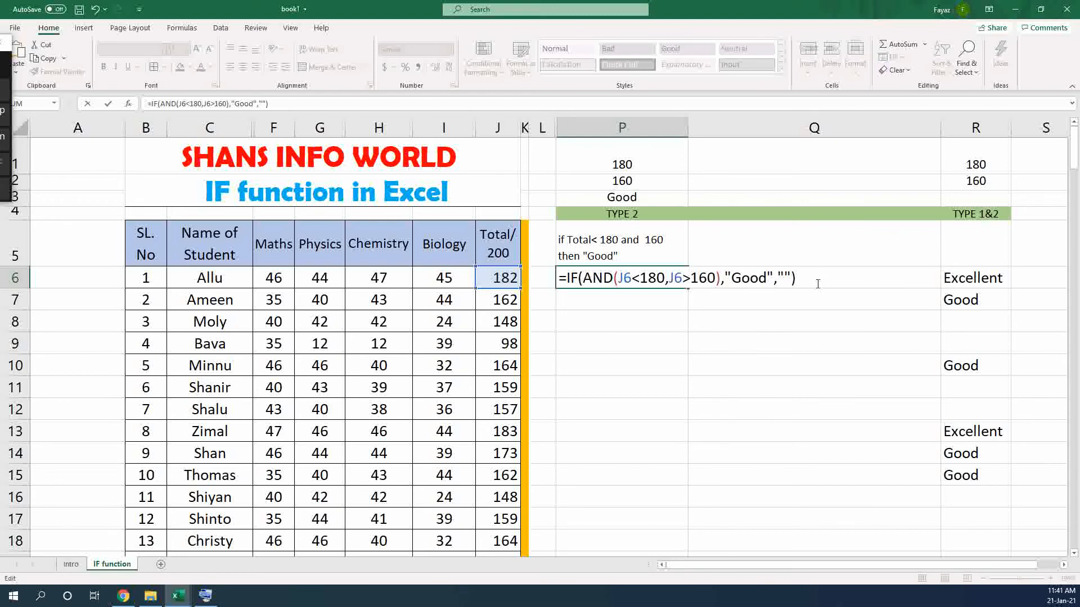
pyautogui.press('Return')
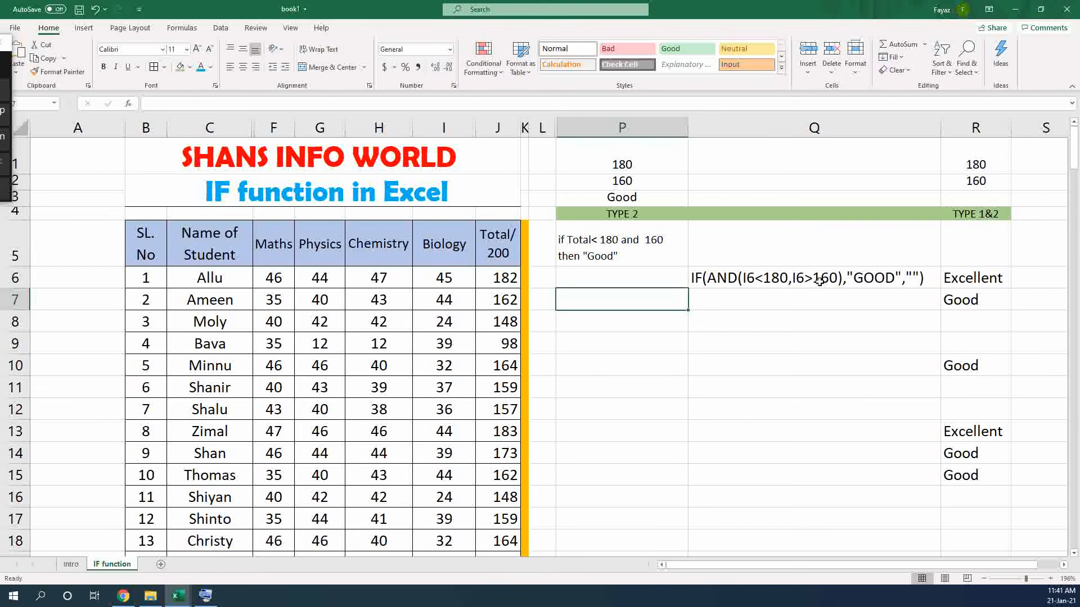
# Fill the P6 formula down the student rows in column P and check the "Good" results against the totals in column J.
pyautogui.click(639, 284)
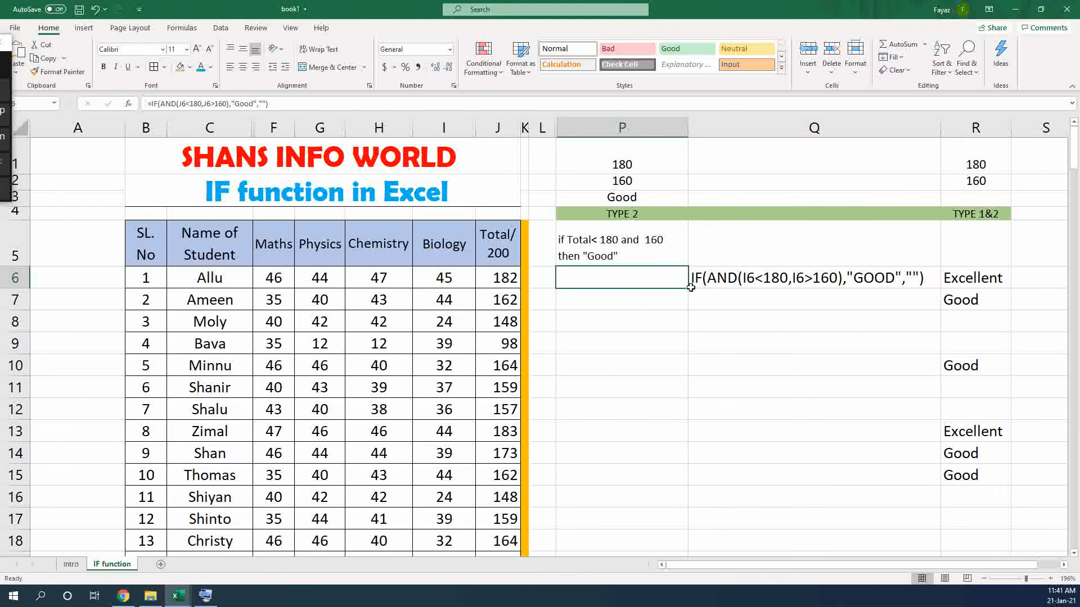
pyautogui.moveTo(689, 288); pyautogui.dragTo(682, 508)
pyautogui.click(622, 299)
pyautogui.click(601, 369)
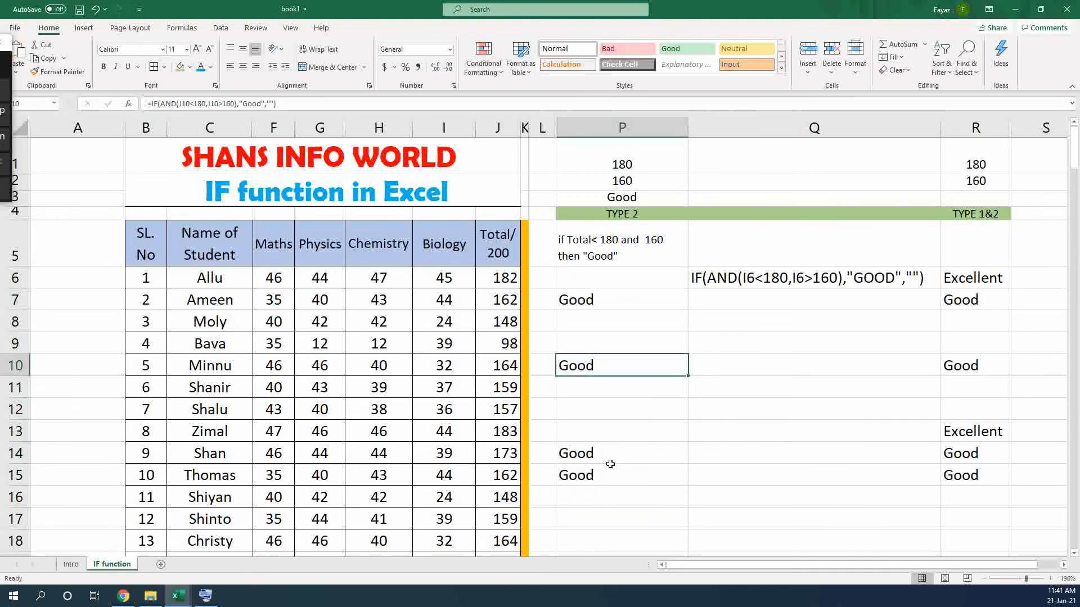
pyautogui.click(610, 453)
pyautogui.click(613, 471)
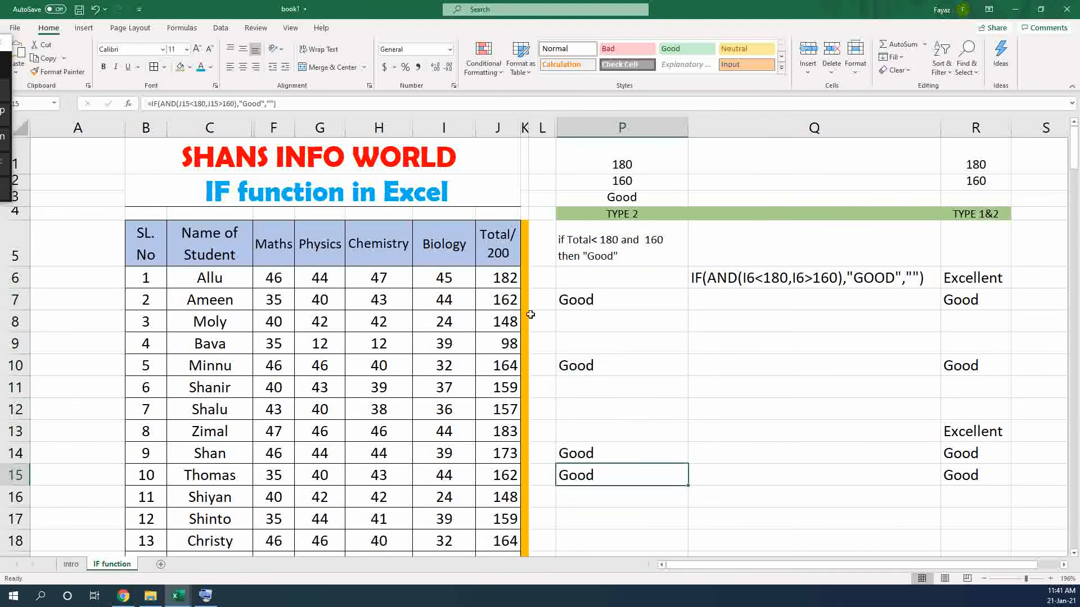
pyautogui.click(499, 308)
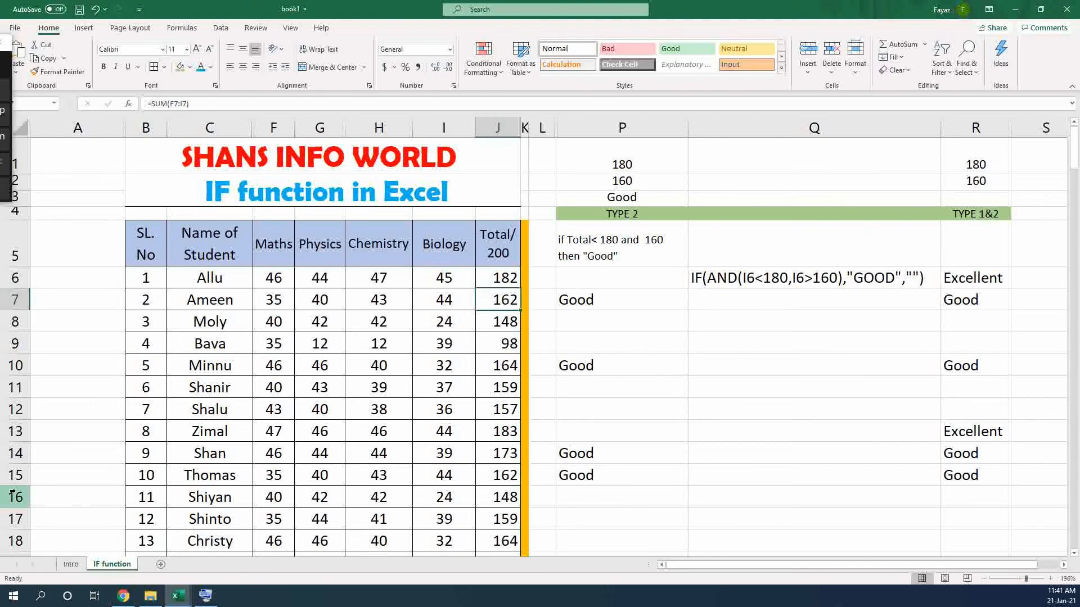
pyautogui.click(617, 297)
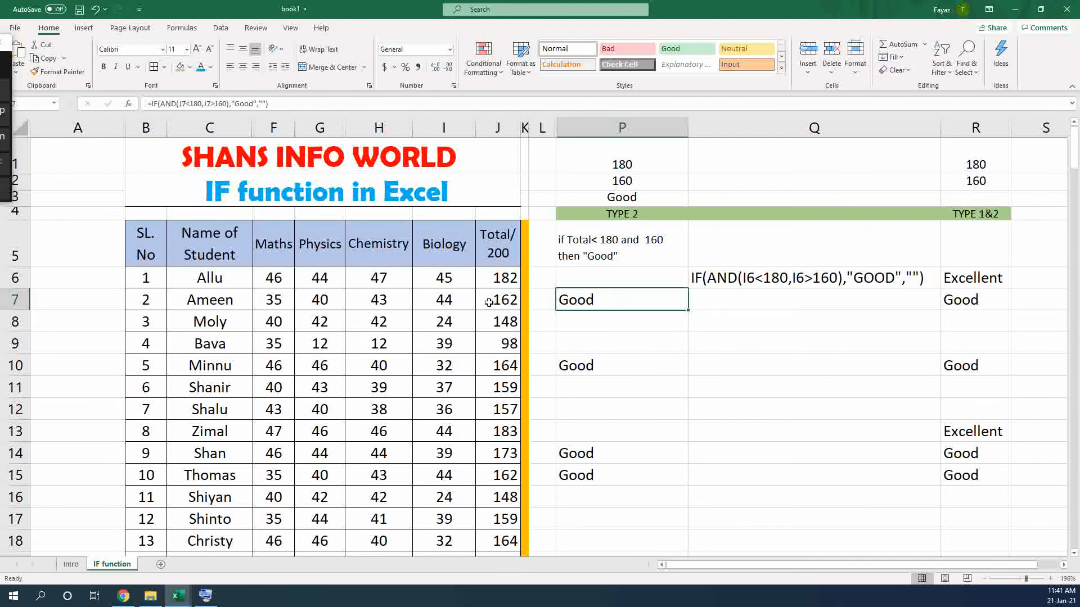
# Begin the combined TYPE 1&2 formula in cell R6 with =IF(AND( for the first student.
pyautogui.click(710, 276)
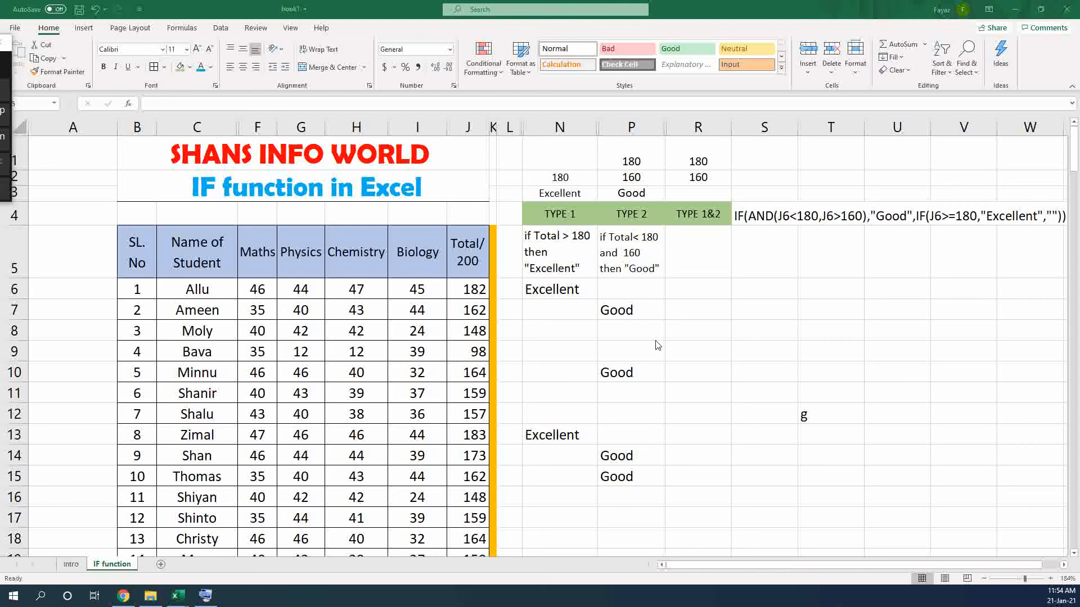
pyautogui.doubleClick(680, 290)
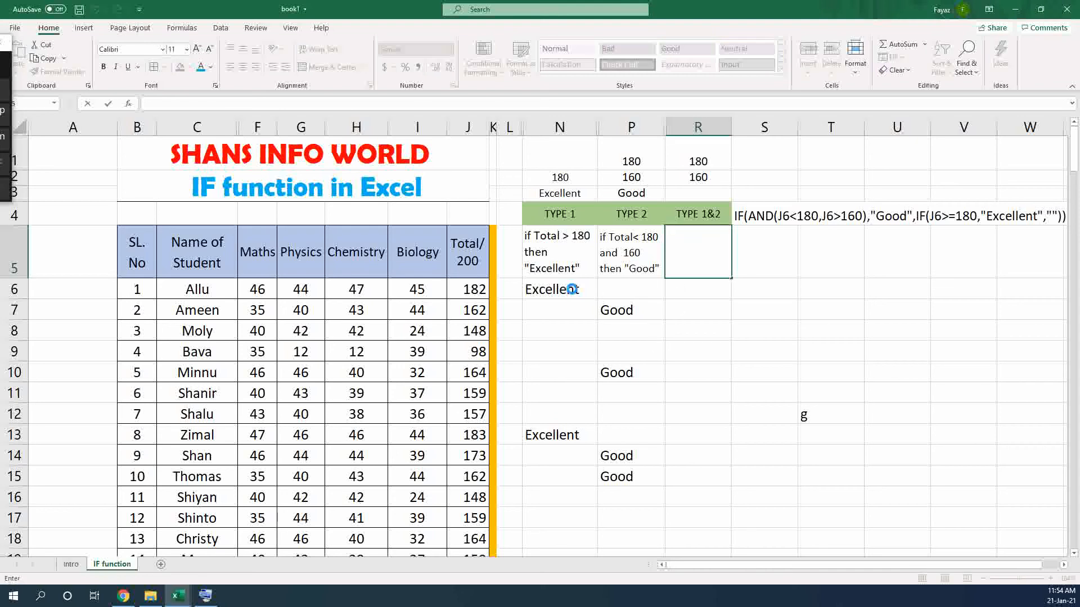
pyautogui.click(571, 289)
pyautogui.click(674, 289)
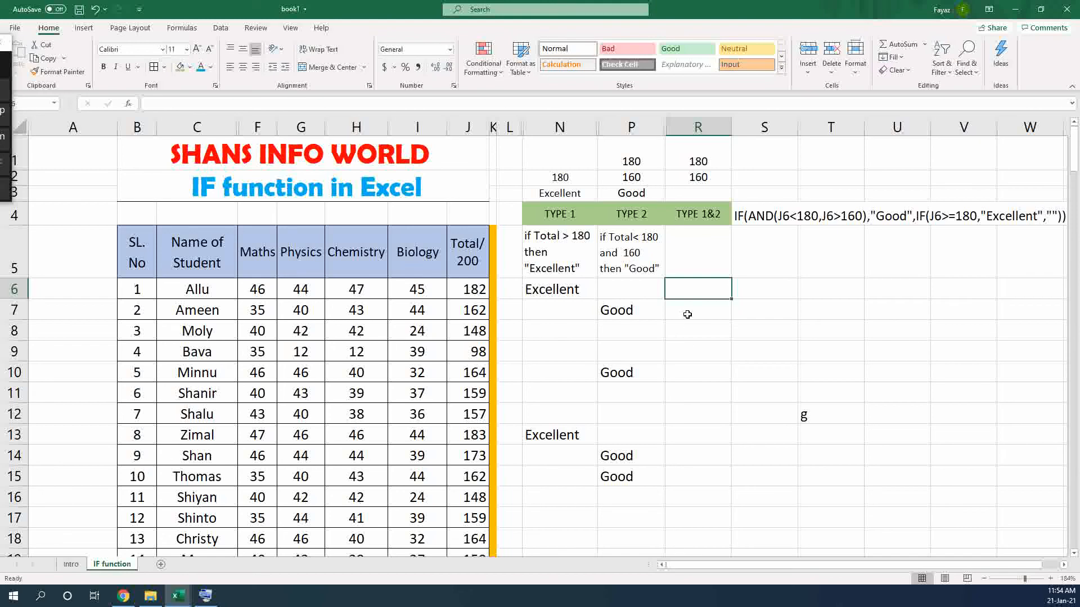
pyautogui.write('=')
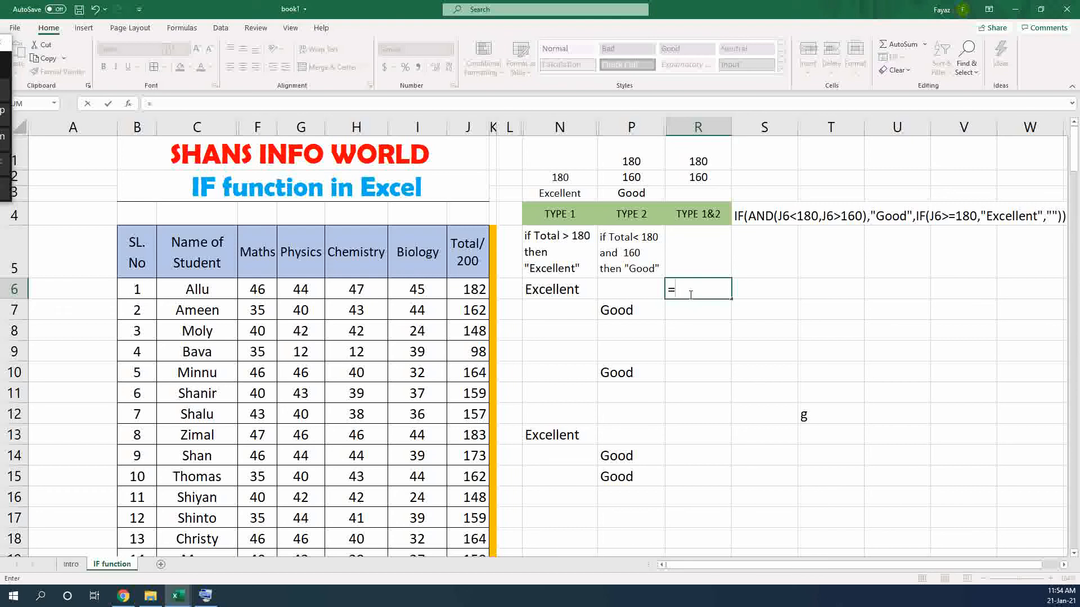
pyautogui.write('if')
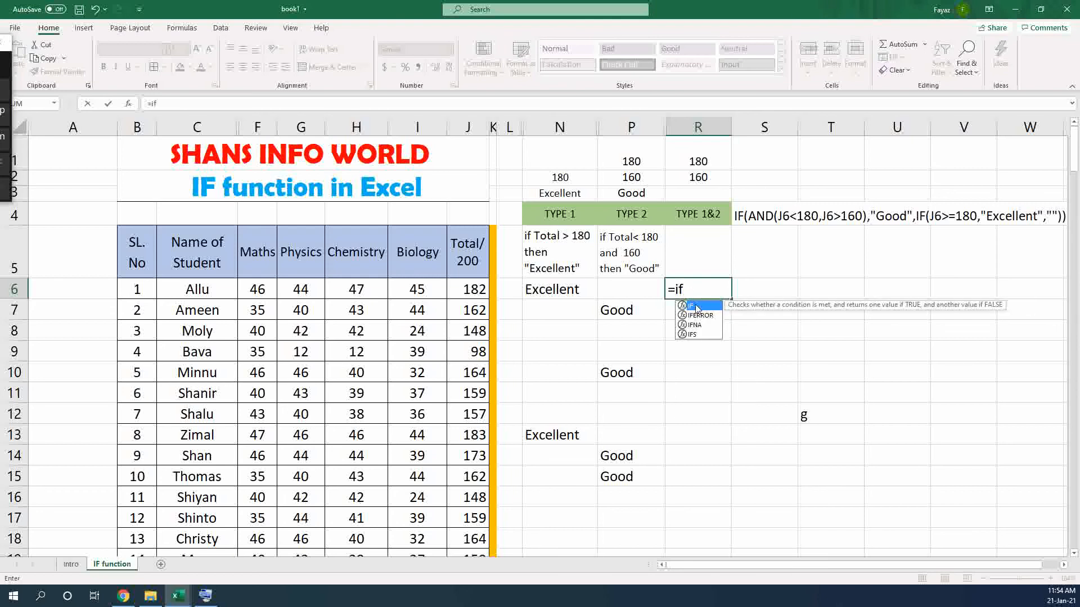
pyautogui.doubleClick(693, 304)
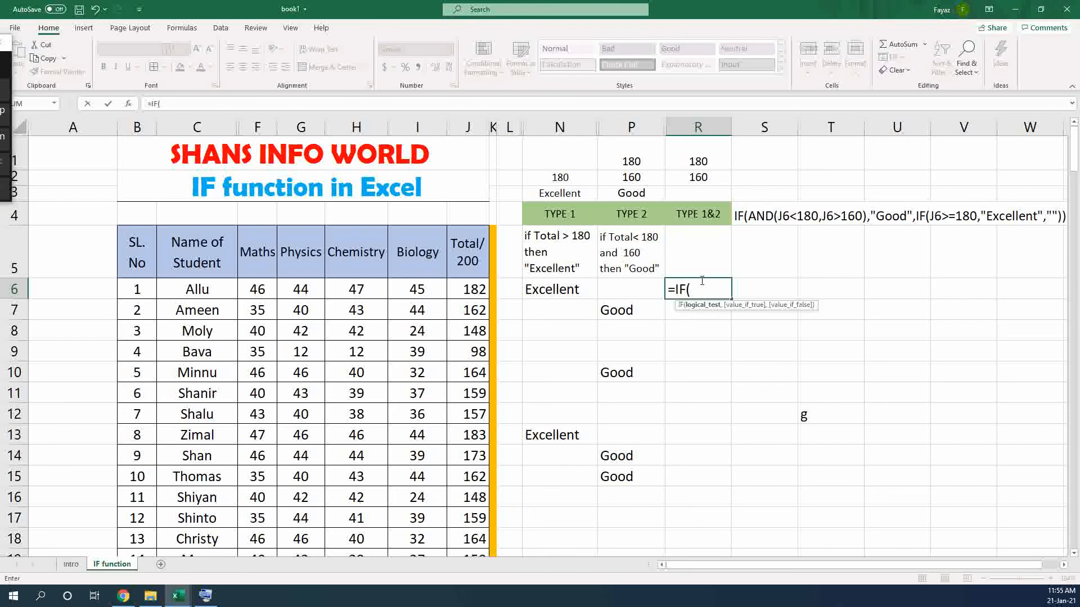
pyautogui.write('and')
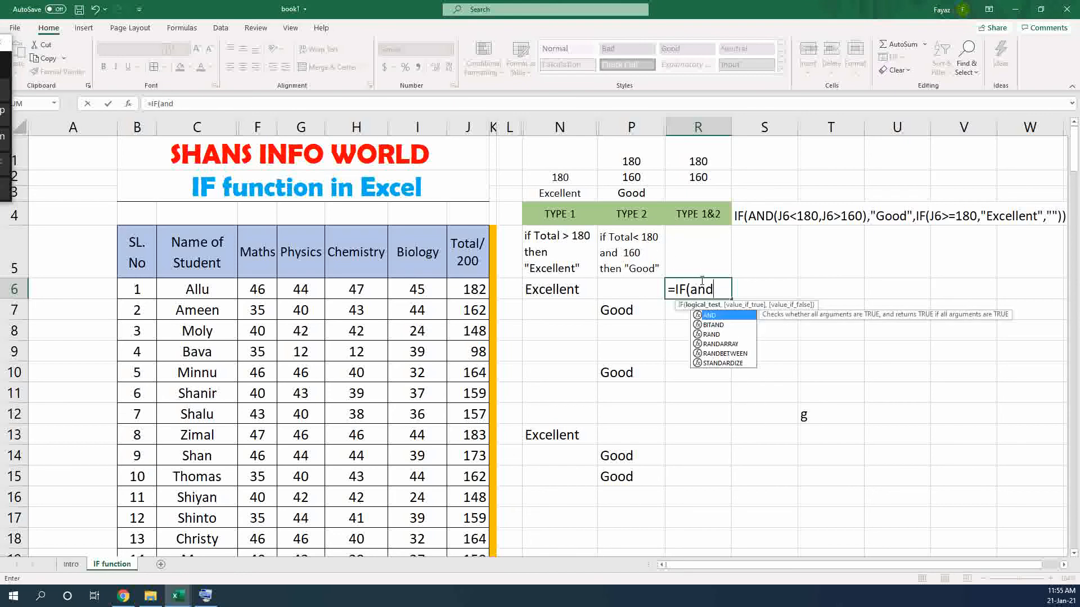
pyautogui.doubleClick(719, 316)
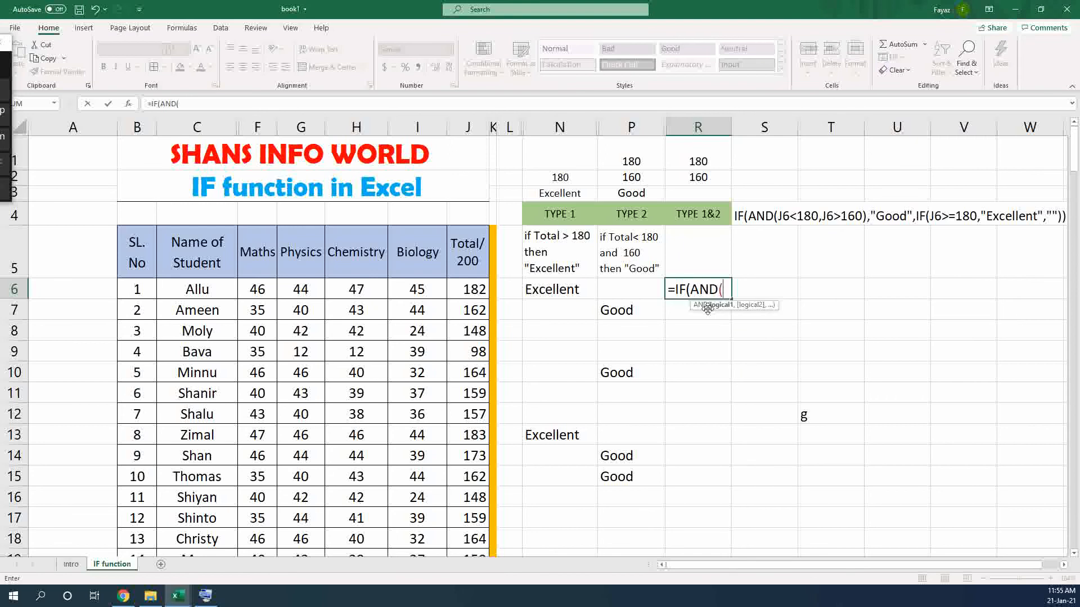
# Add the conditions J6<180 and J6>160 to the AND function in the R6 formula and close its bracket.
pyautogui.click(457, 288)
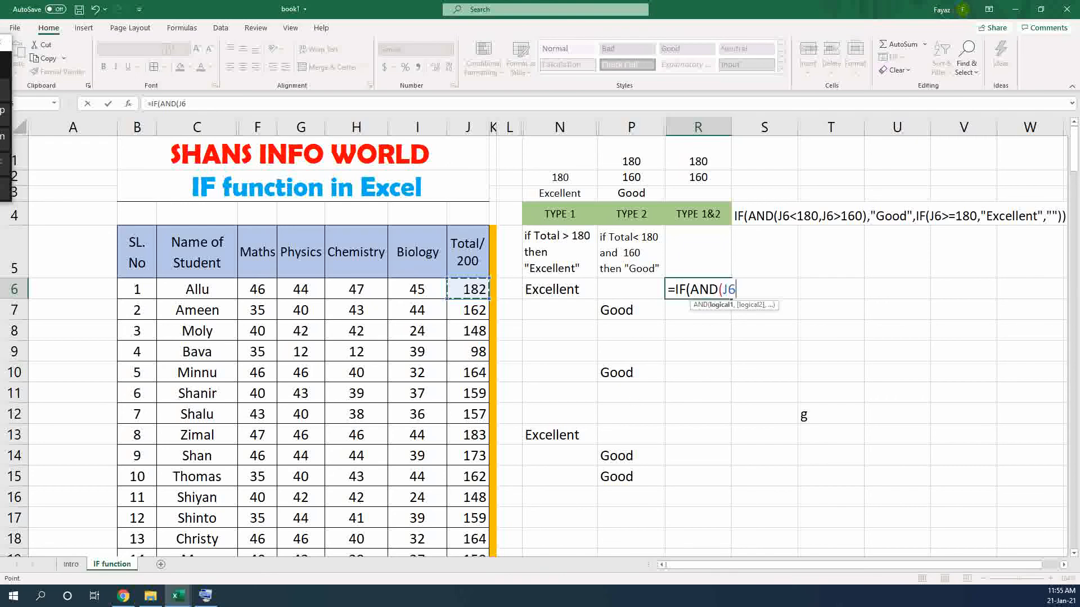
pyautogui.write('<180')
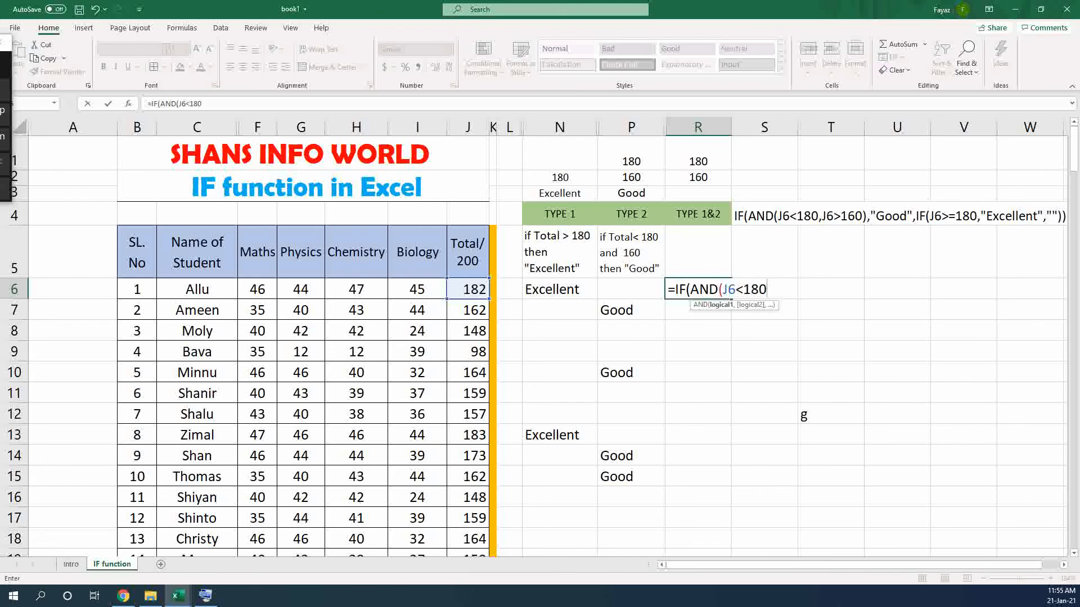
pyautogui.write(',')
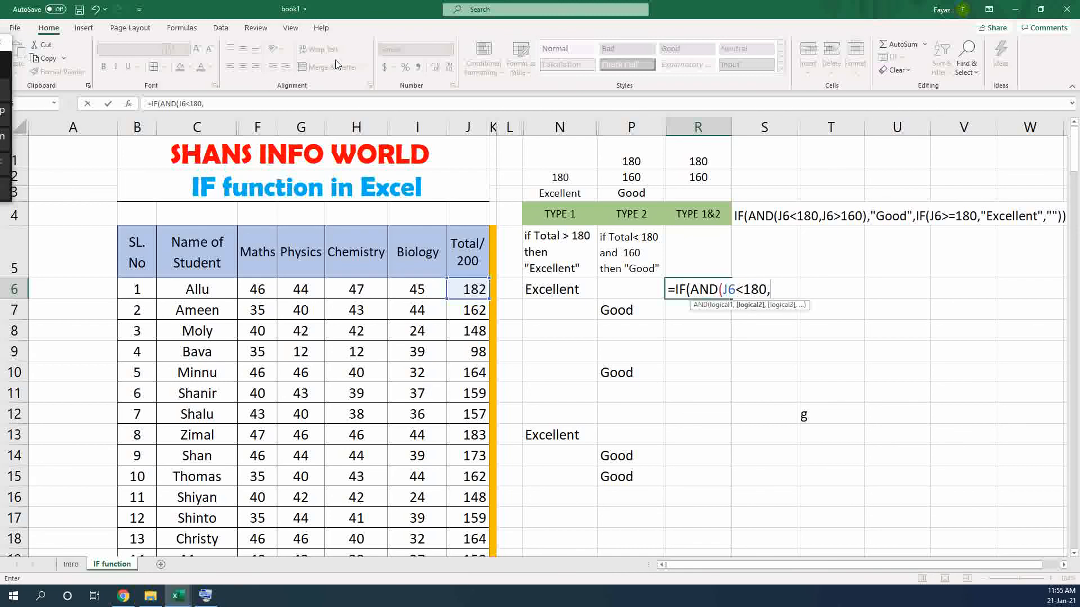
pyautogui.click(467, 289)
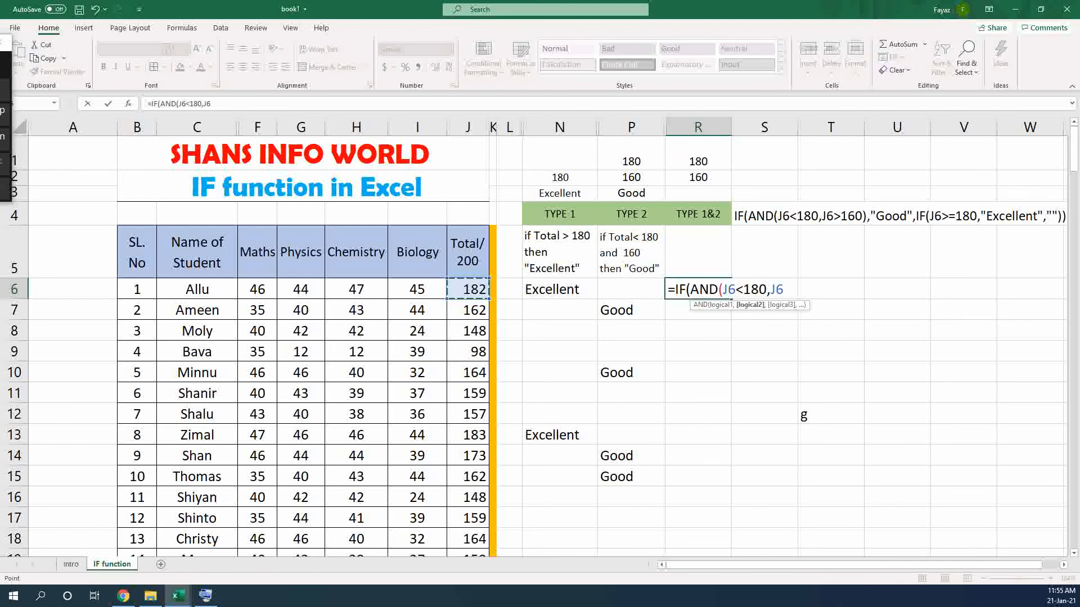
pyautogui.write('>160')
pyautogui.write(')')
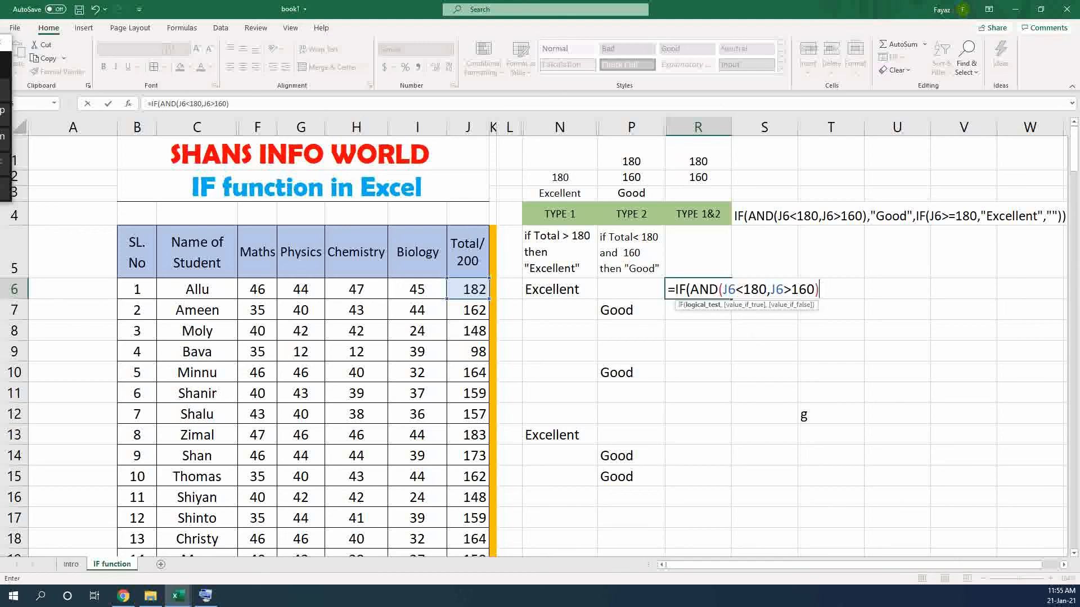
# Add "Good" as the true result in the R6 formula and nest a second IF testing J6>=180.
pyautogui.write(',"Good"')
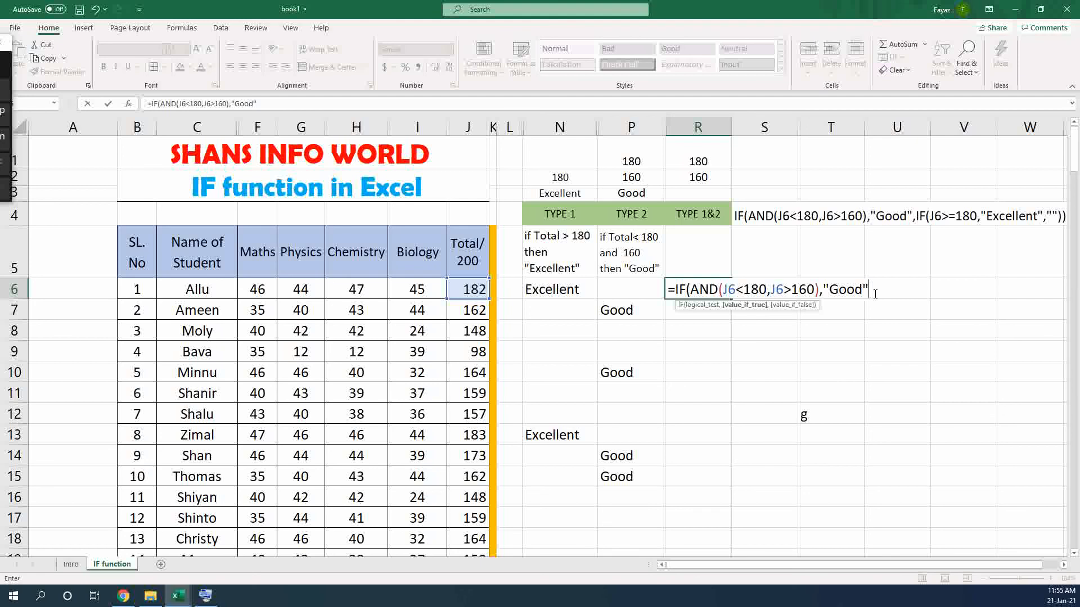
pyautogui.write(',if')
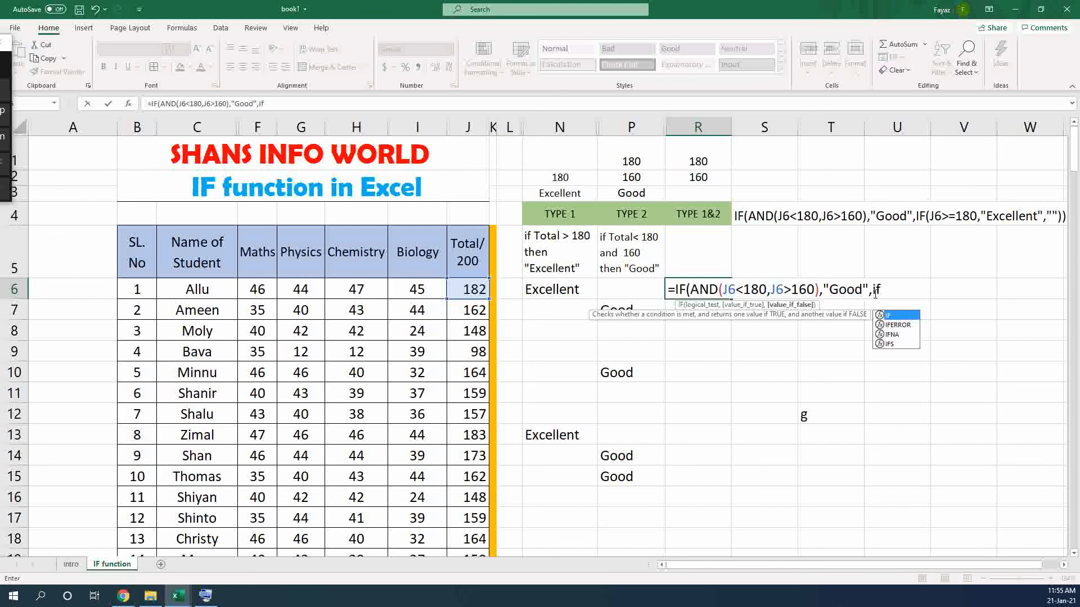
pyautogui.doubleClick(896, 318)
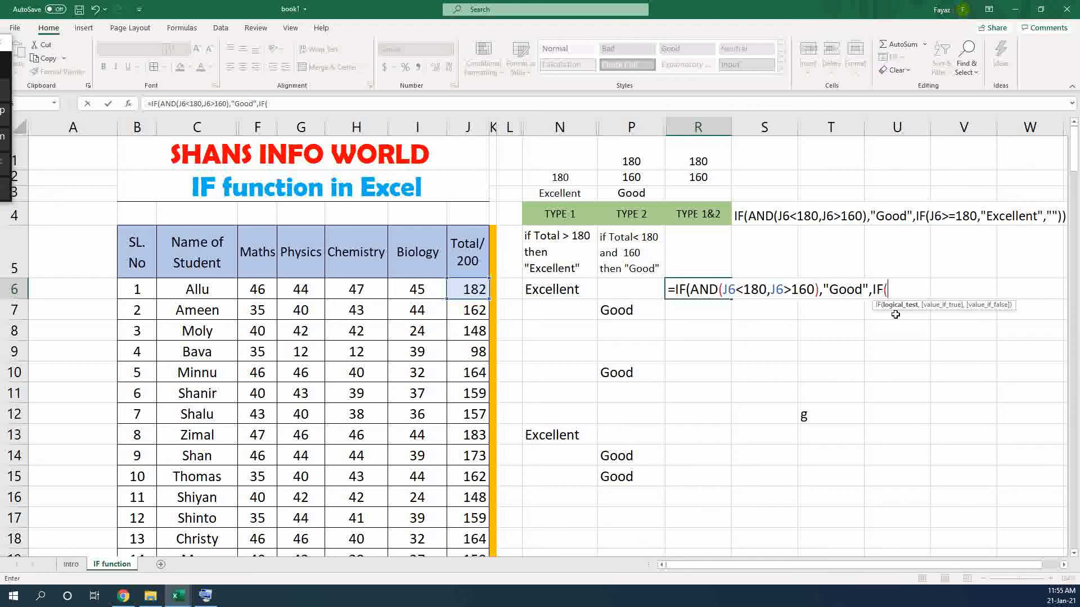
pyautogui.click(463, 291)
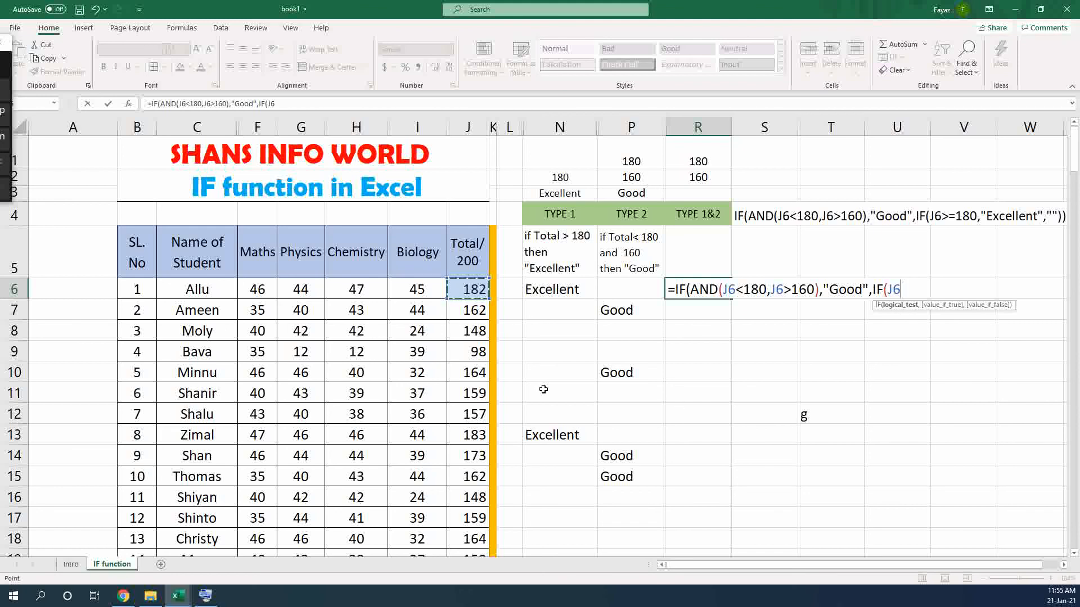
pyautogui.write('>=180')
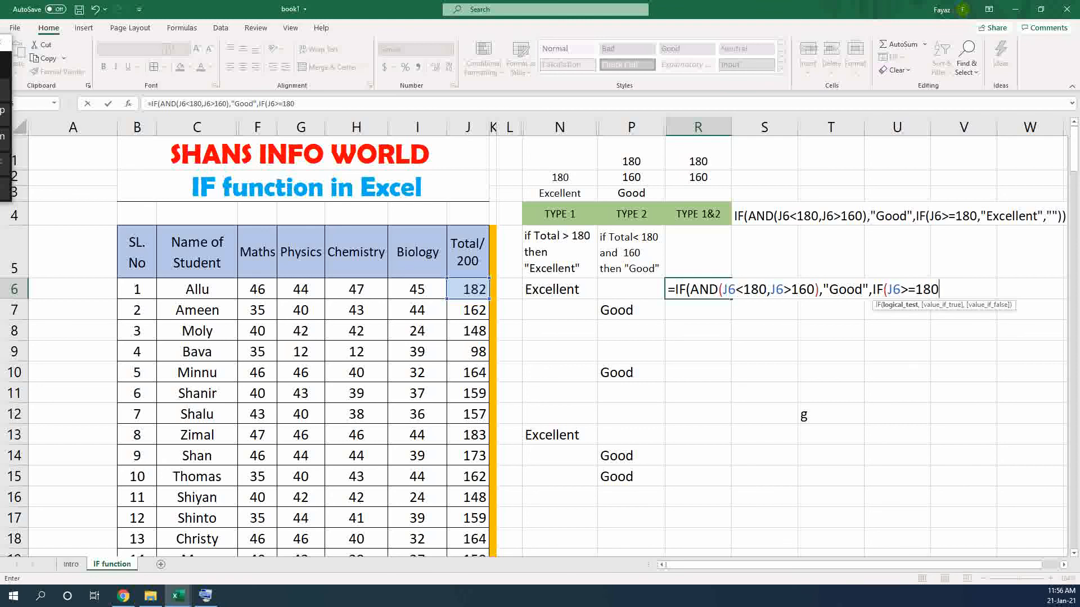
# Complete the nested IF with "Excellent", enter the R6 formula with both brackets closed, and fill it down to R17.
pyautogui.write(',')
pyautogui.write('"Excellent')
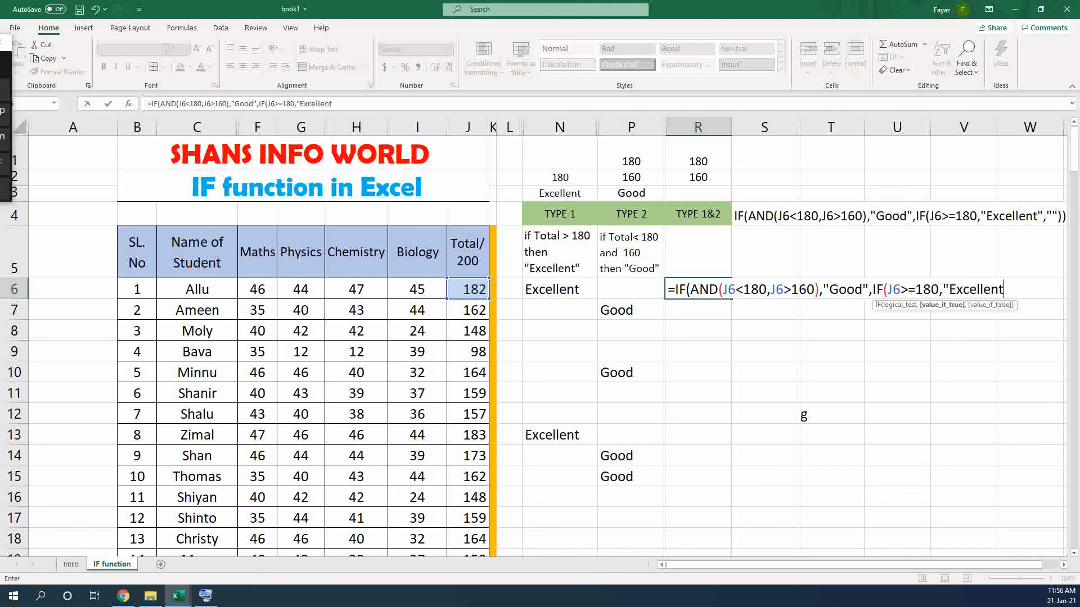
pyautogui.write('")')
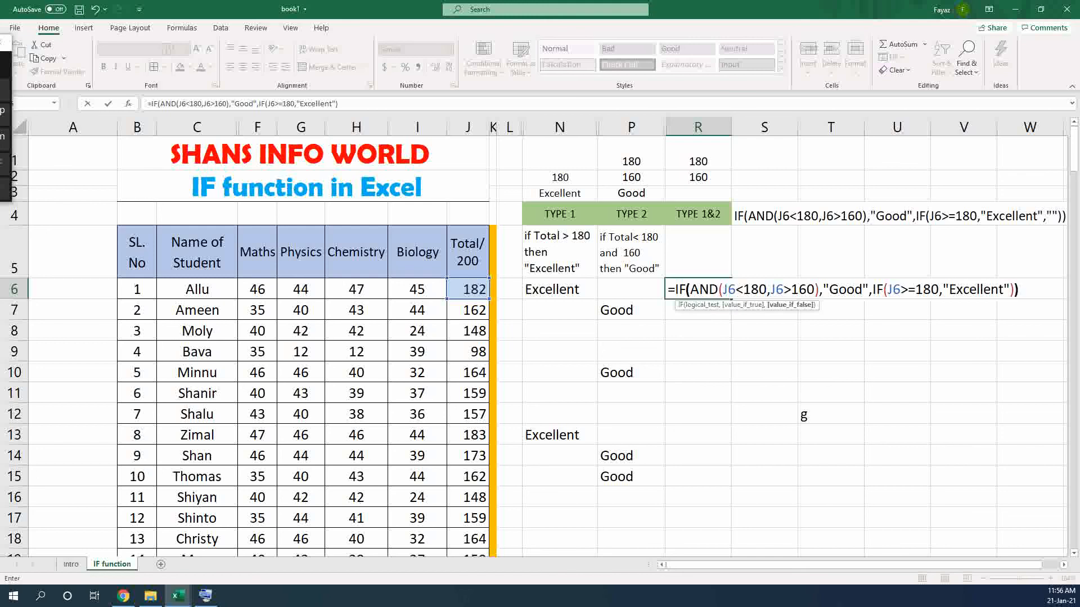
pyautogui.write(')')
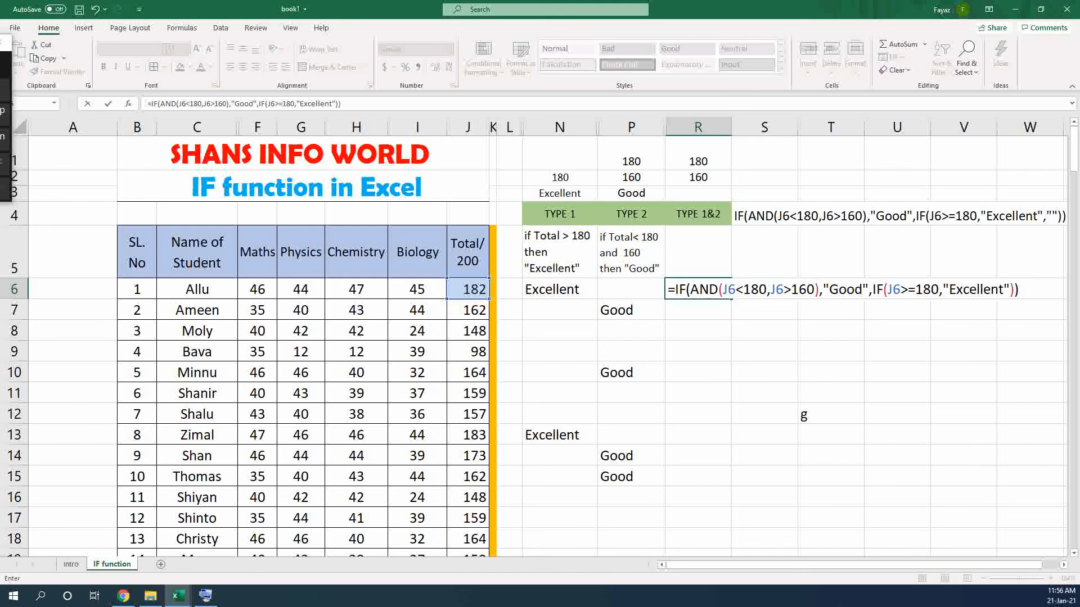
pyautogui.press('Return')
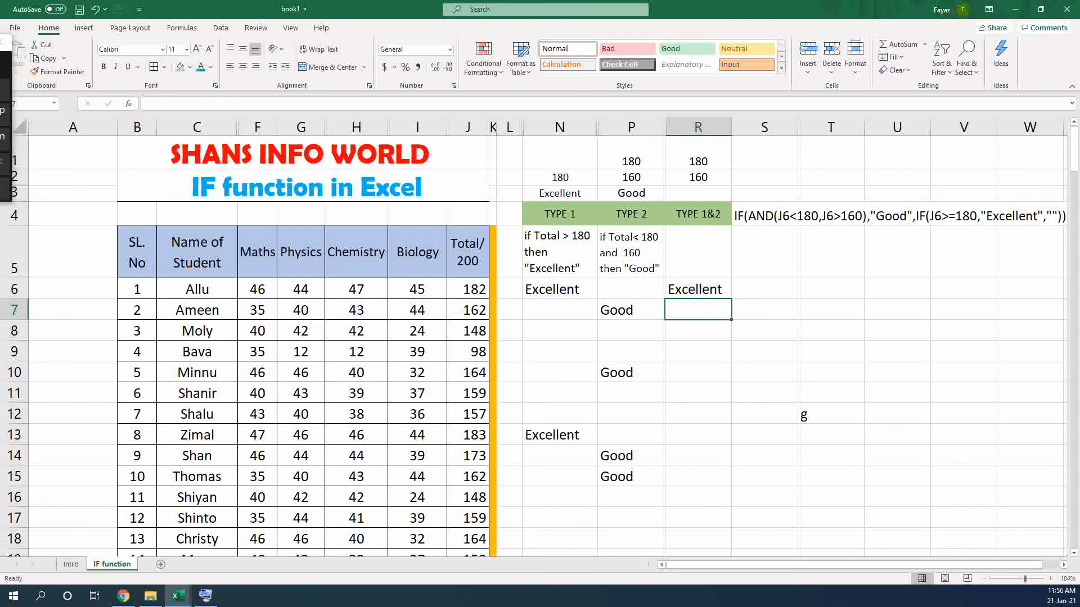
pyautogui.click(705, 293)
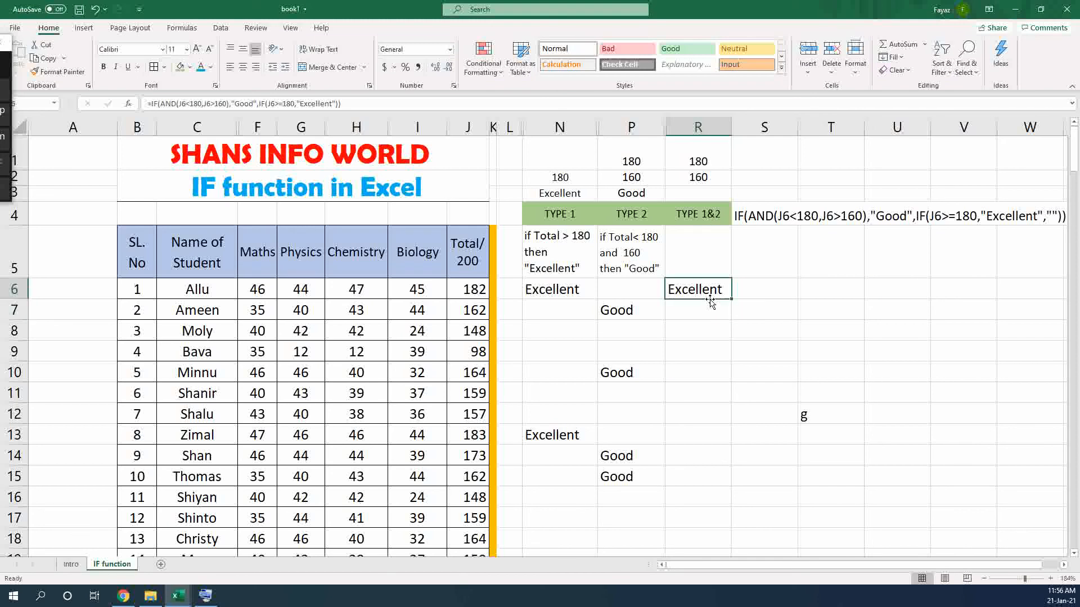
pyautogui.moveTo(733, 299); pyautogui.dragTo(711, 528)
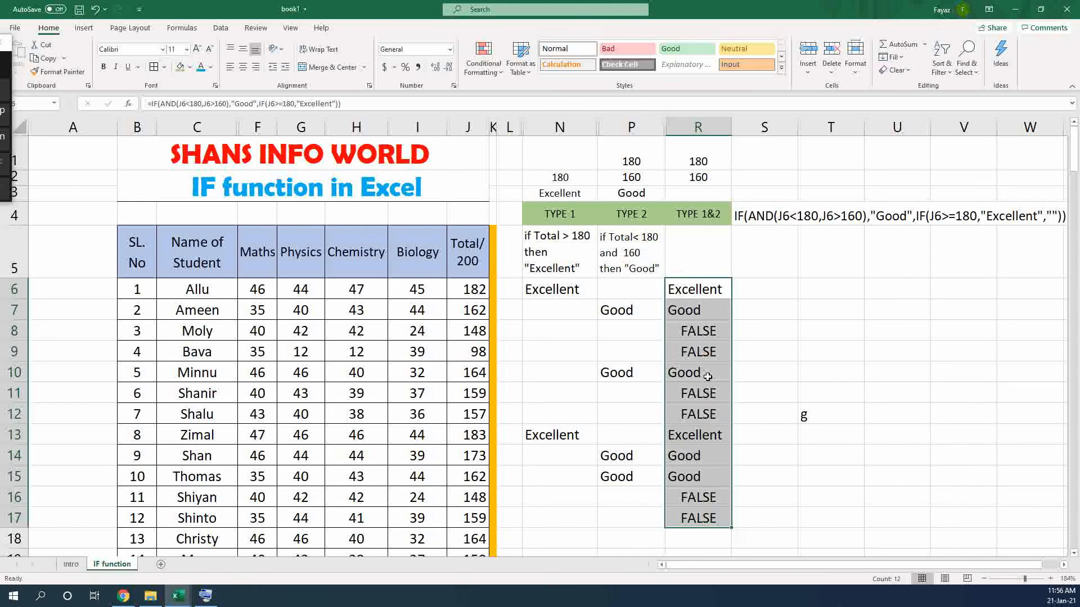
# Examine the filled results in column R against the totals in column J, especially rows 8 and 9.
pyautogui.click(698, 291)
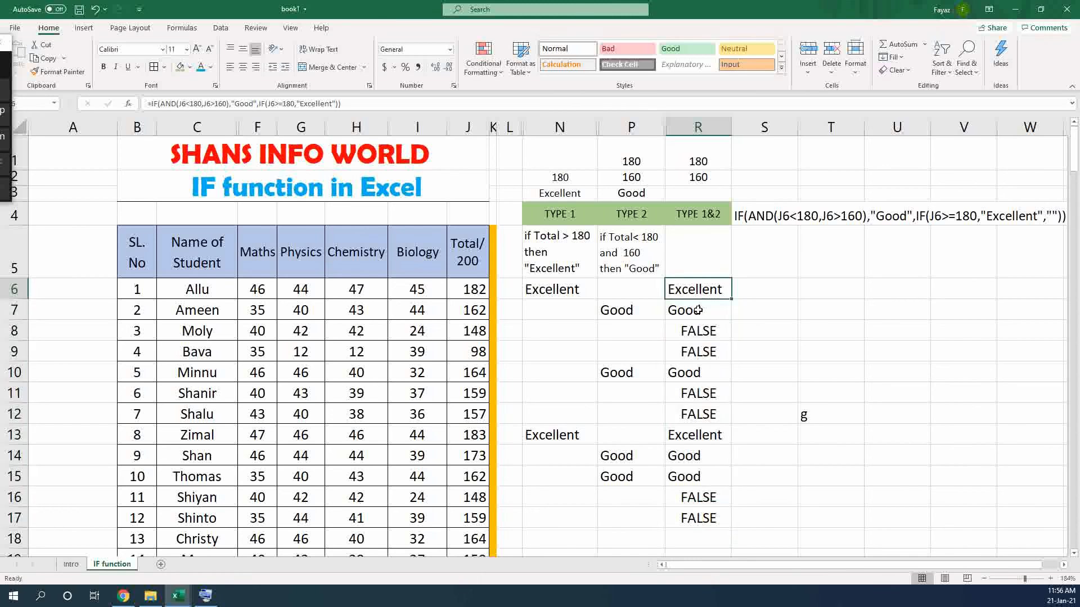
pyautogui.click(698, 310)
pyautogui.click(702, 373)
pyautogui.click(710, 445)
pyautogui.click(709, 474)
pyautogui.click(713, 329)
pyautogui.click(712, 373)
pyautogui.click(713, 451)
pyautogui.click(710, 291)
pyautogui.moveTo(711, 331); pyautogui.dragTo(711, 344)
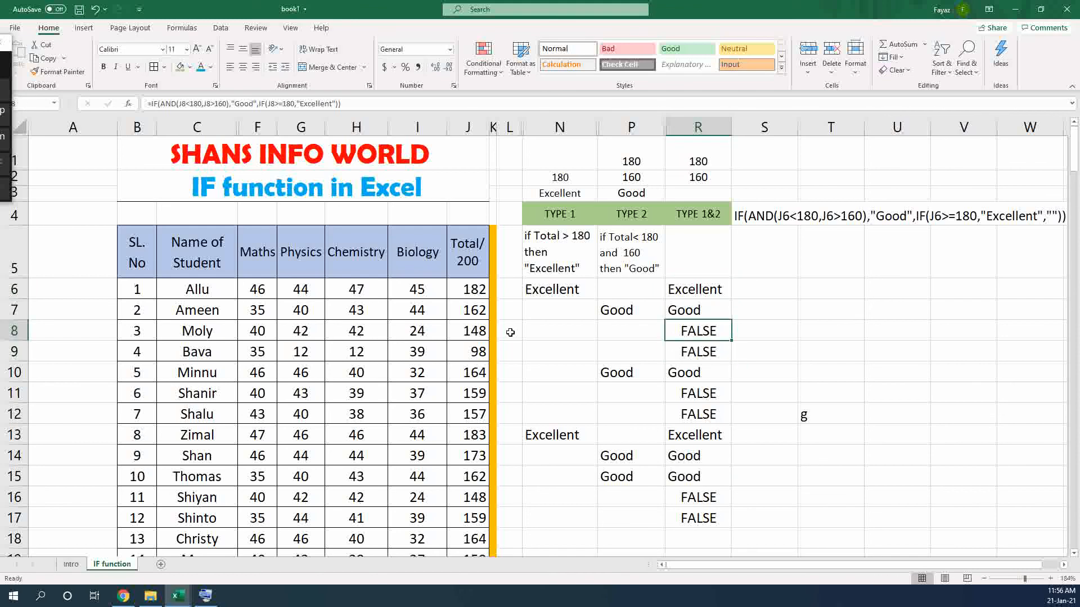
pyautogui.moveTo(477, 335); pyautogui.dragTo(701, 331)
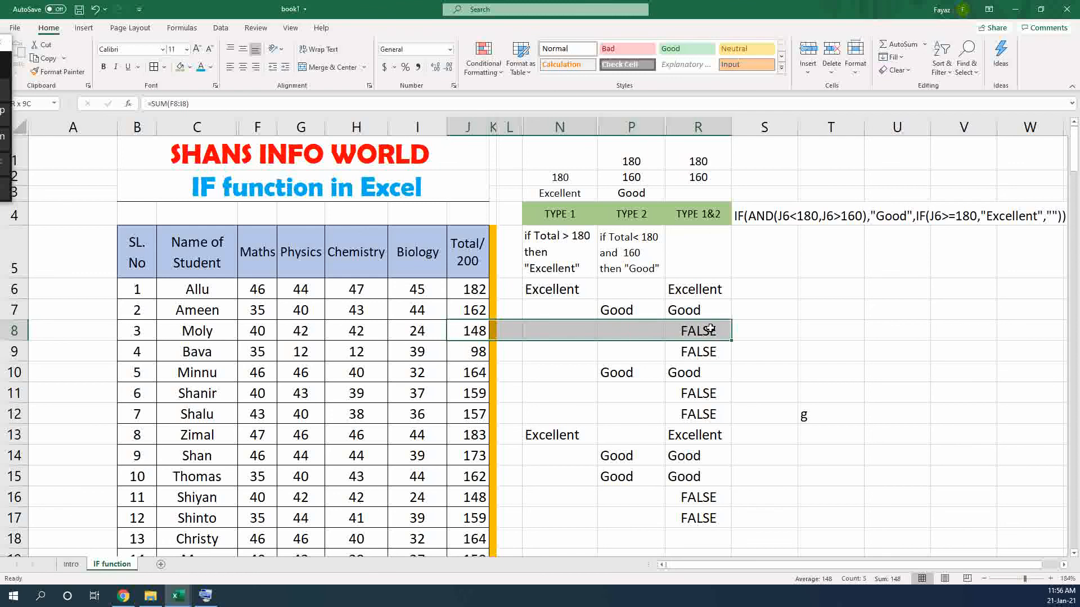
pyautogui.click(479, 332)
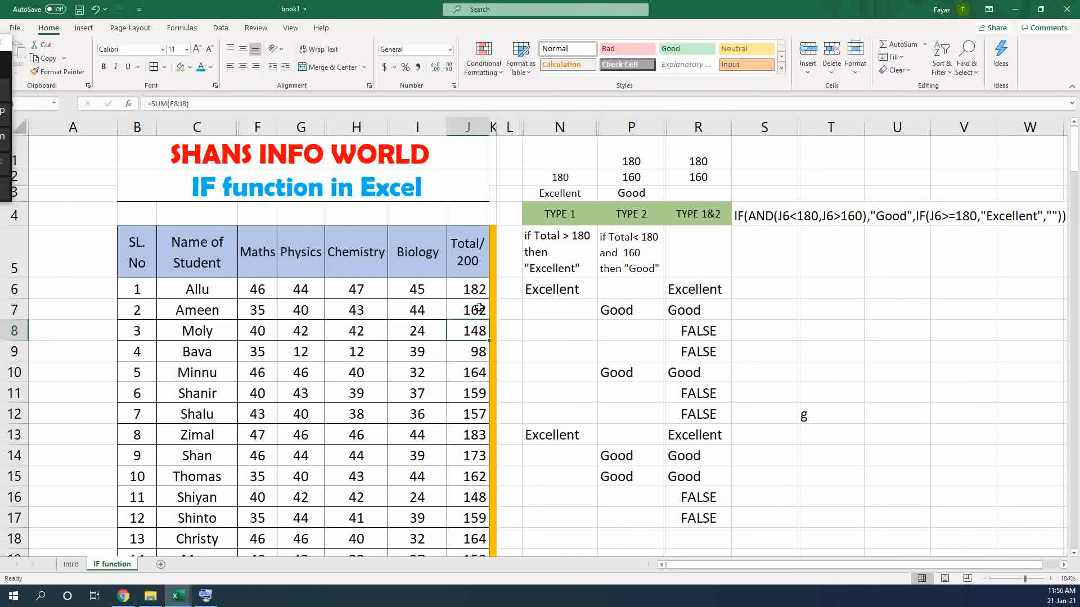
pyautogui.moveTo(710, 331); pyautogui.dragTo(714, 348)
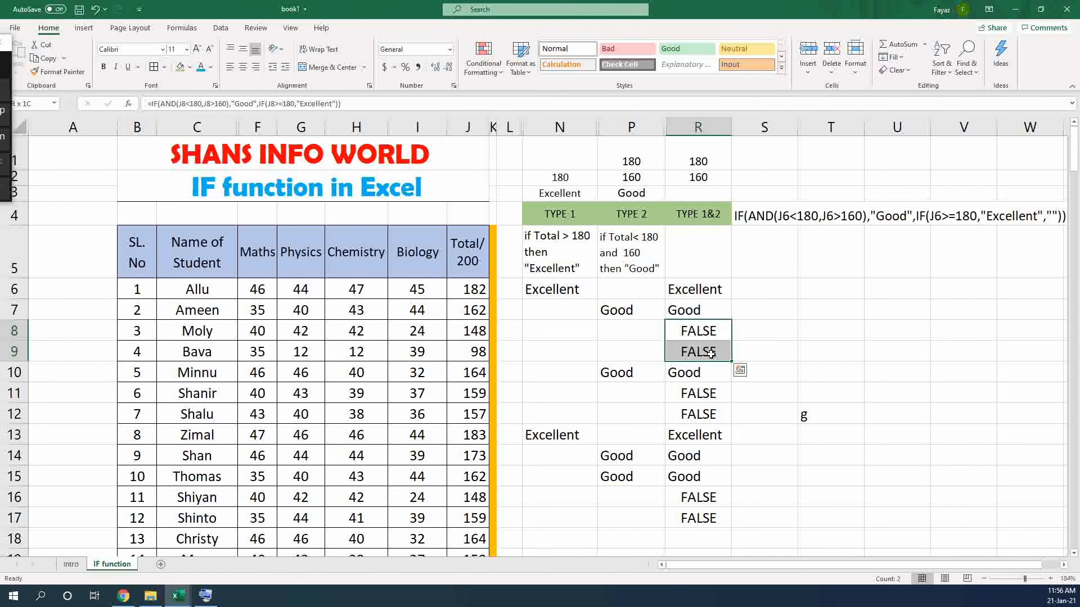
# Add "" after "Excellent" as the nested IF's false result in R6, and refill the formula down to R17.
pyautogui.click(704, 289)
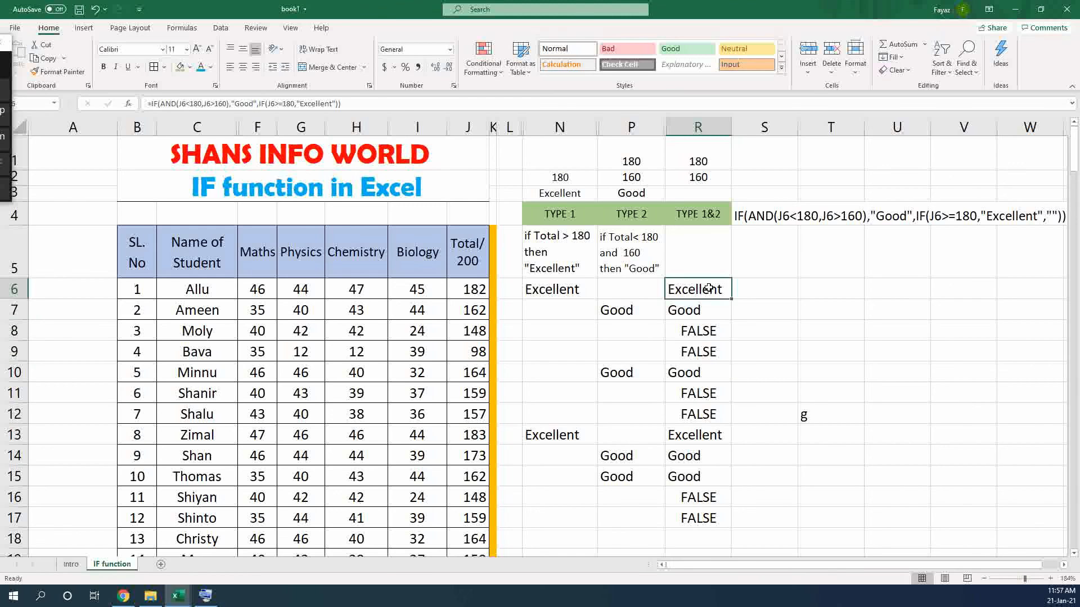
pyautogui.doubleClick(707, 288)
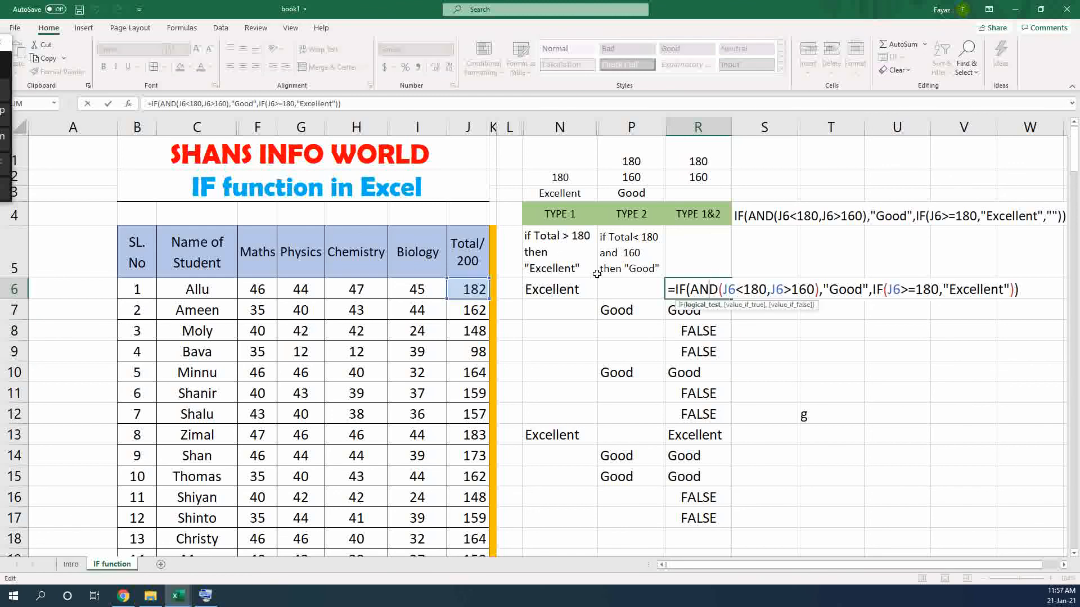
pyautogui.click(1009, 290)
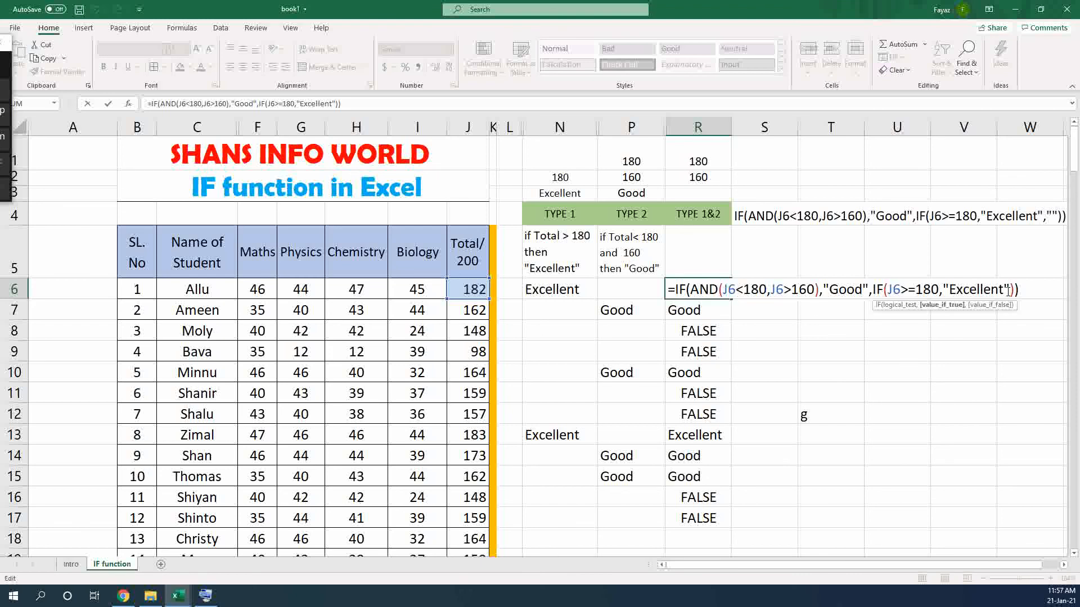
pyautogui.write(',""')
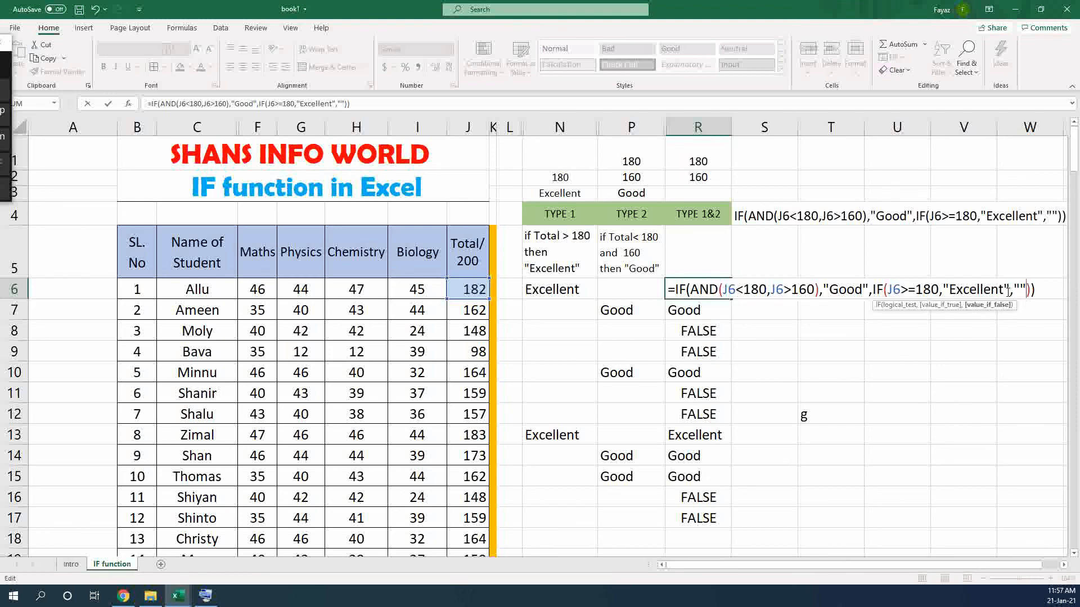
pyautogui.press('Return')
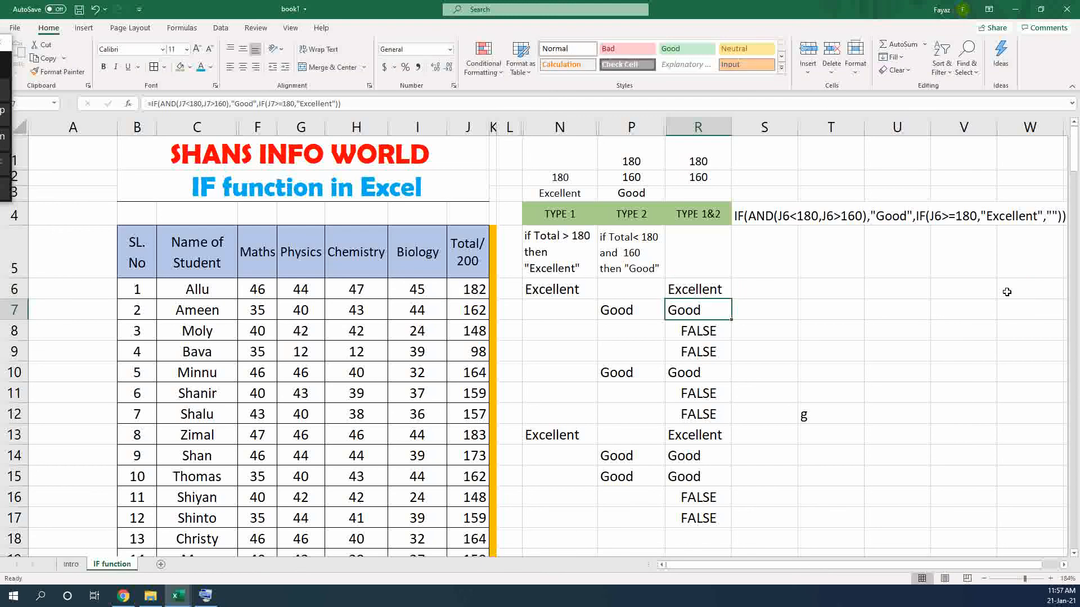
pyautogui.click(722, 291)
pyautogui.moveTo(730, 300); pyautogui.dragTo(707, 522)
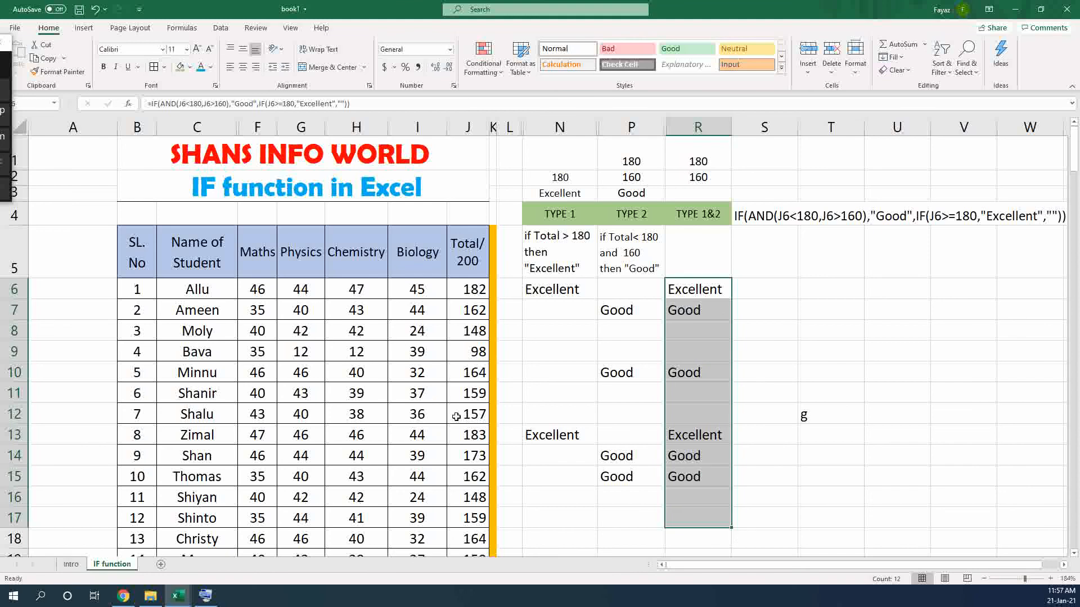